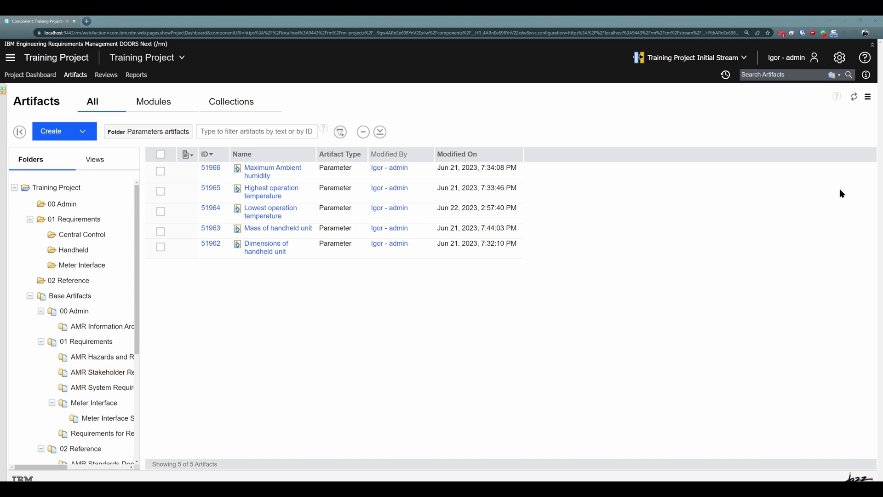
Create a stream named "Second stream" from the Training Project Initial Stream and switch to it
{"action": "left_click", "coordinate": [711, 60]}
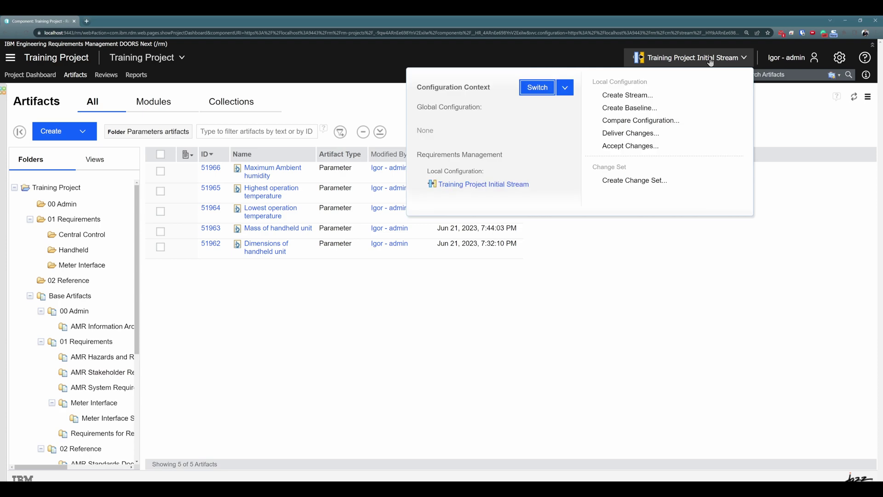
{"action": "left_click", "coordinate": [635, 96]}
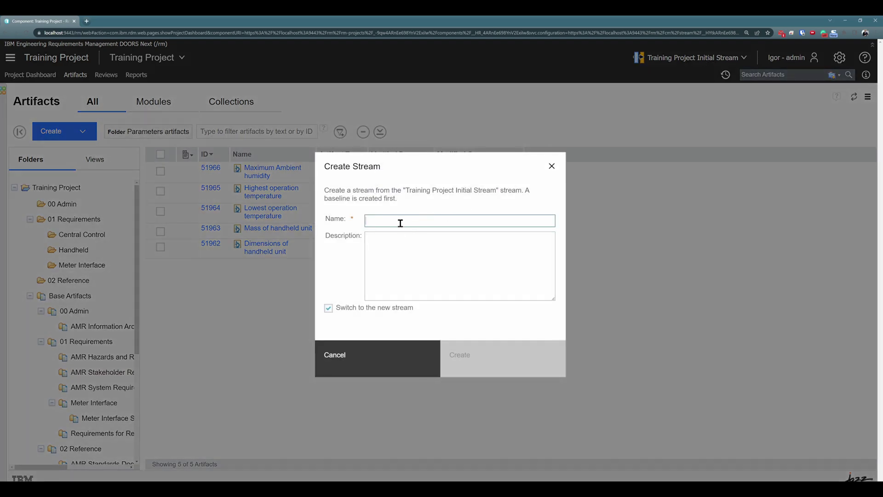
{"action": "type", "text": "Second stream"}
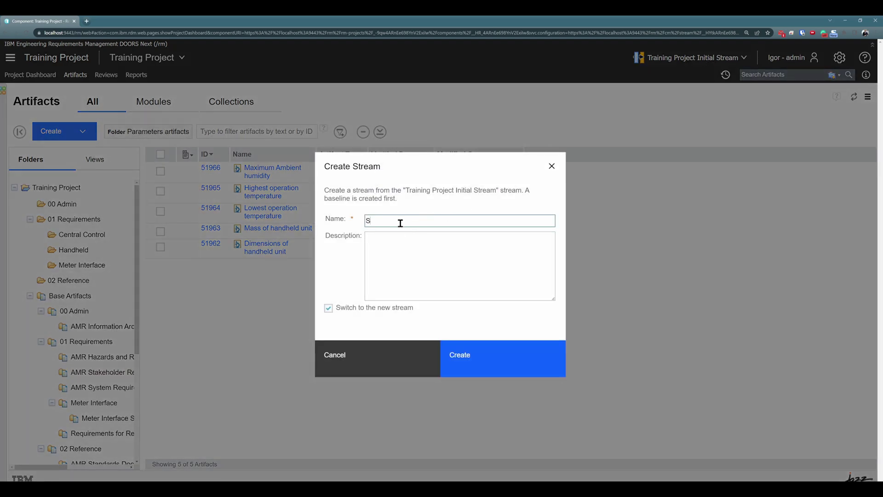
{"action": "left_click", "coordinate": [479, 356]}
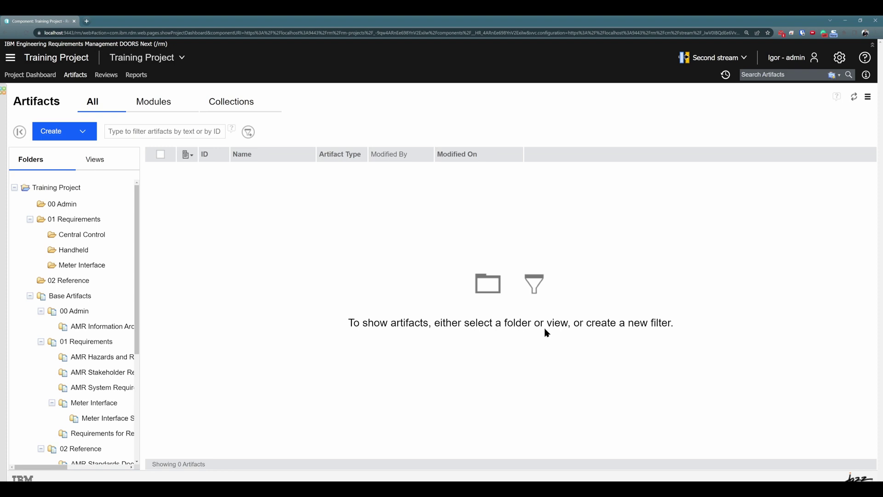
Switch the configuration context back to the Training Project Initial Stream
{"action": "left_click", "coordinate": [713, 59]}
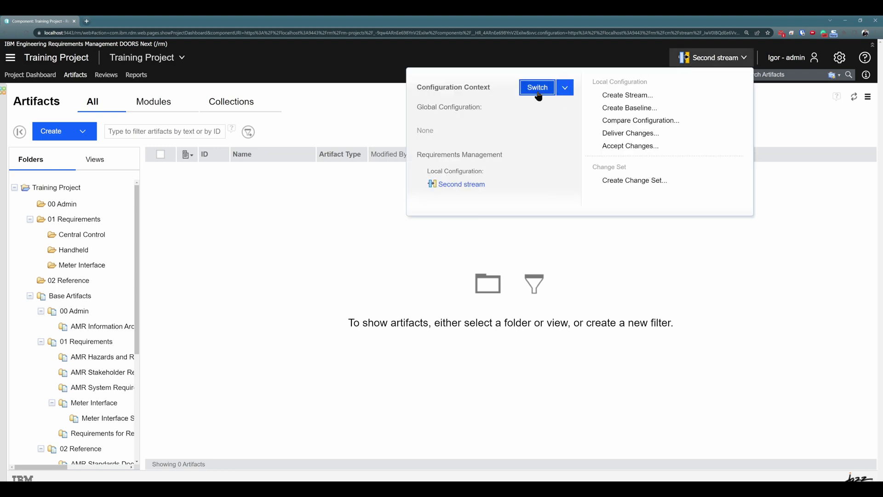
{"action": "left_click", "coordinate": [538, 88]}
{"action": "left_click", "coordinate": [253, 247]}
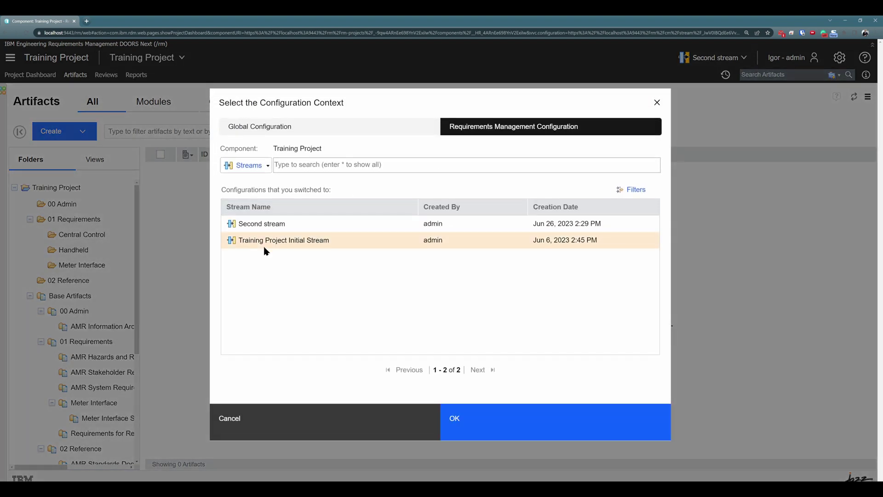
{"action": "left_click", "coordinate": [488, 425]}
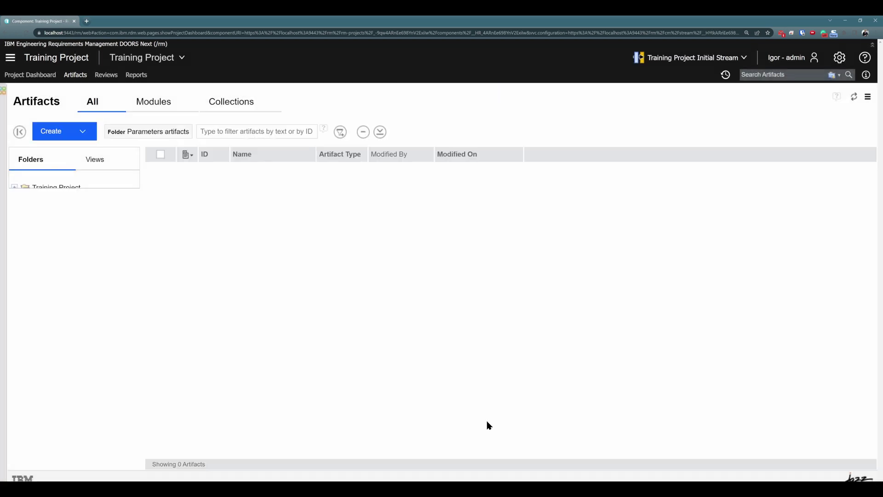
From the Training Project Initial Stream's details, open its child stream "Second stream" and explore that stream's artifacts
{"action": "left_click", "coordinate": [479, 184]}
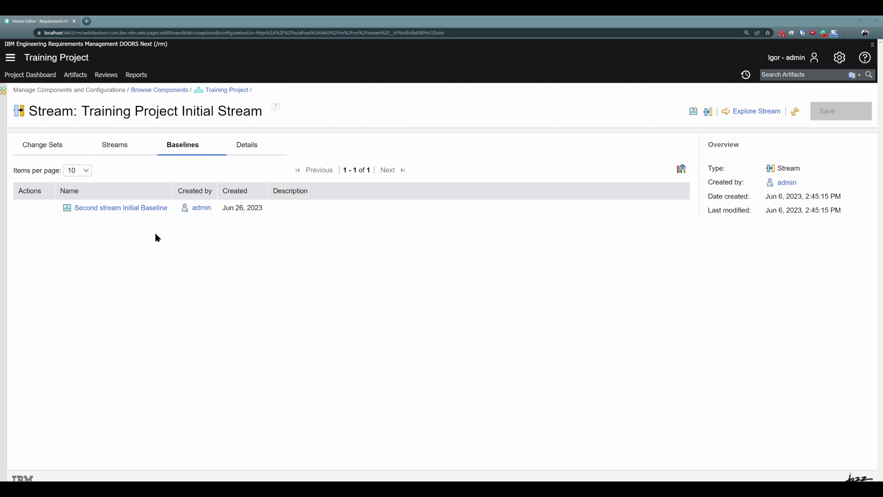
{"action": "left_click", "coordinate": [128, 155]}
{"action": "left_click", "coordinate": [91, 210]}
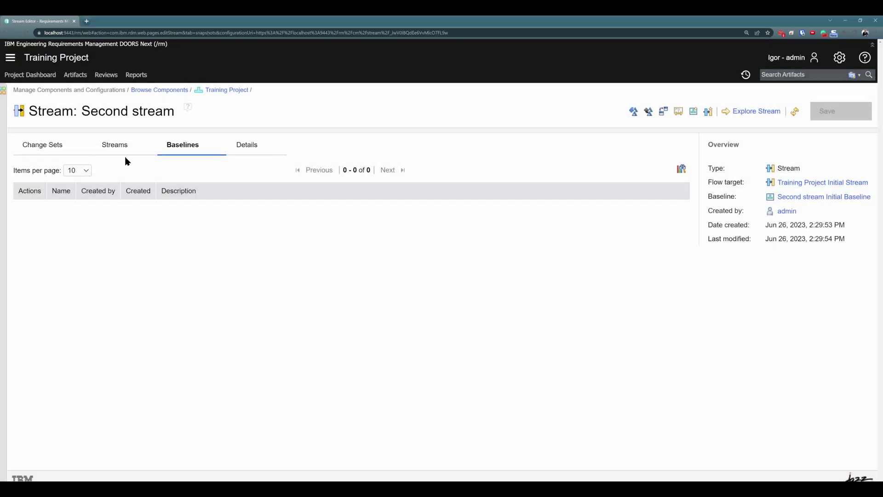
{"action": "left_click", "coordinate": [743, 116]}
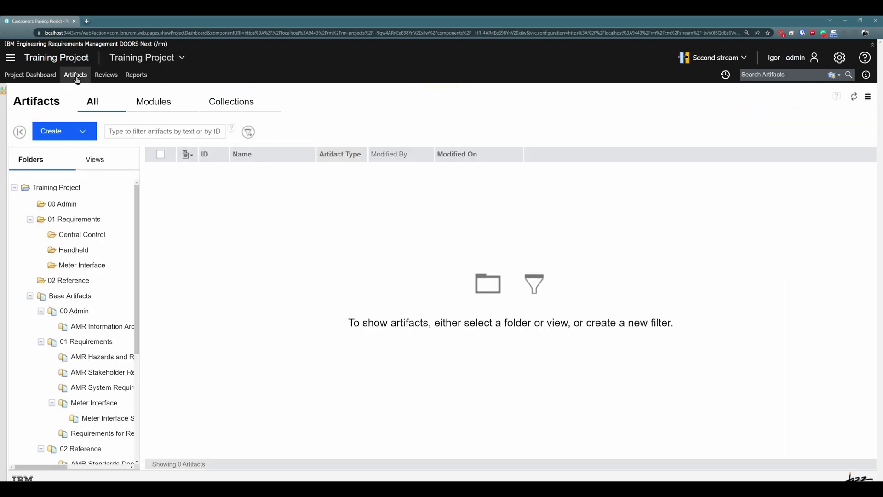
Open the AMR System Requirements Specification module in Second stream
{"action": "left_click", "coordinate": [166, 103]}
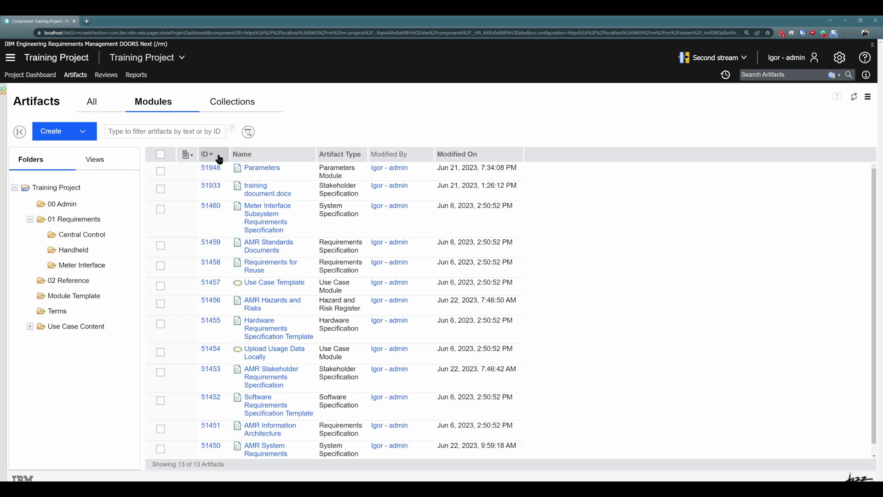
{"action": "scroll", "coordinate": [272, 422], "scroll_direction": "down", "scroll_amount": 1}
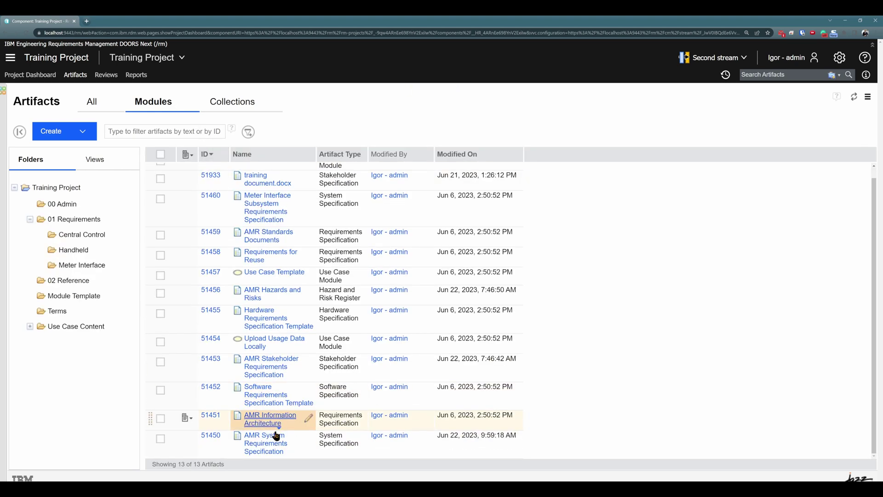
{"action": "left_click", "coordinate": [275, 422]}
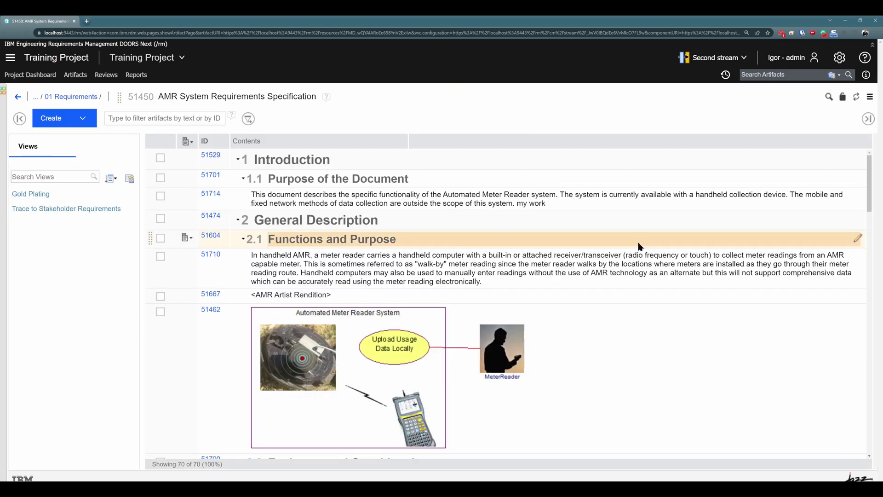
Delete the words "my work" from the end of the text under heading 1.1 Purpose of the Document
{"action": "left_click", "coordinate": [858, 197]}
{"action": "left_click_drag", "start_coordinate": [547, 204], "coordinate": [515, 203]}
{"action": "key", "text": "BackSpace"}
Remove the Automated Meter Reader System picture artifact from section 2.1 Functions and Purpose
{"action": "left_click", "coordinate": [617, 332]}
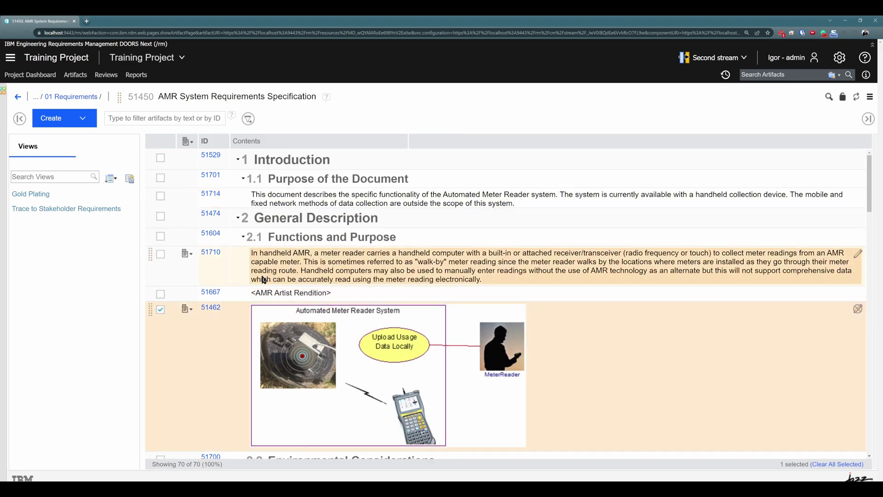
{"action": "left_click", "coordinate": [184, 313]}
{"action": "left_click", "coordinate": [223, 255]}
{"action": "left_click", "coordinate": [488, 326]}
Create a System Requirement with the text "New artifact" below heading 2.2 Environmental Considerations
{"action": "left_click", "coordinate": [82, 118]}
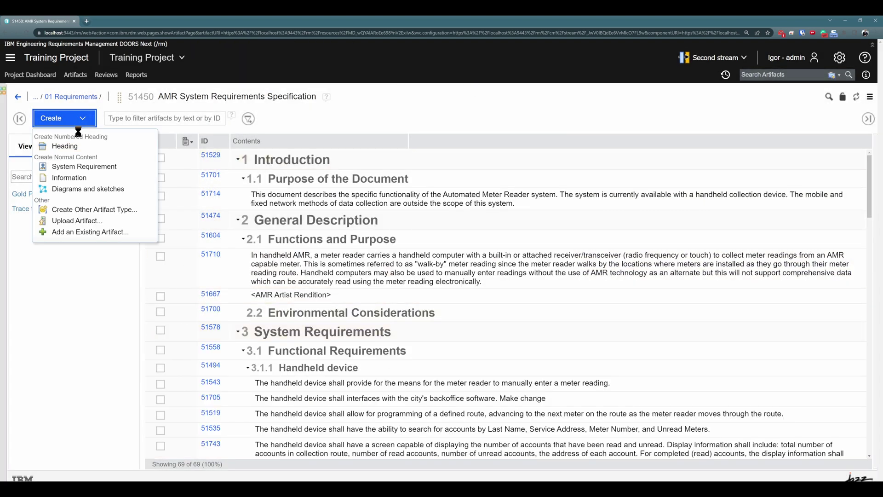
{"action": "left_click", "coordinate": [84, 167]}
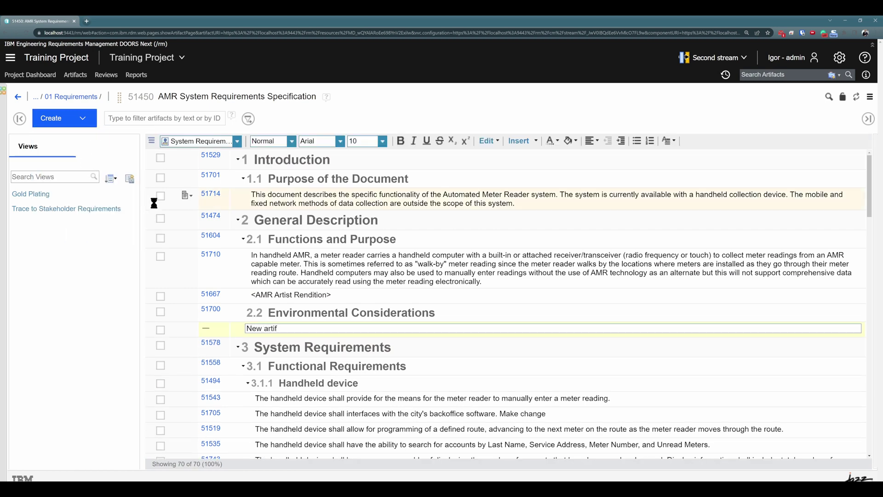
{"action": "left_click", "coordinate": [160, 256]}
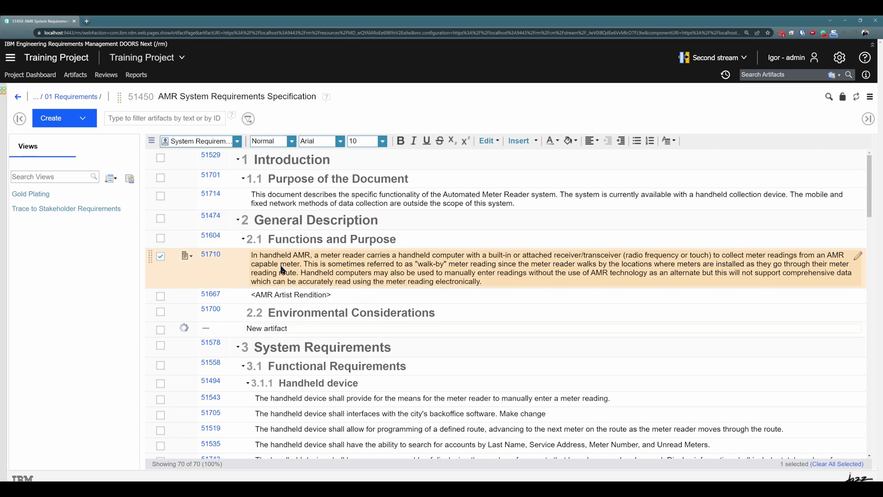
Create a folder named "New folder" directly under the Training Project root folder
{"action": "left_click", "coordinate": [78, 77]}
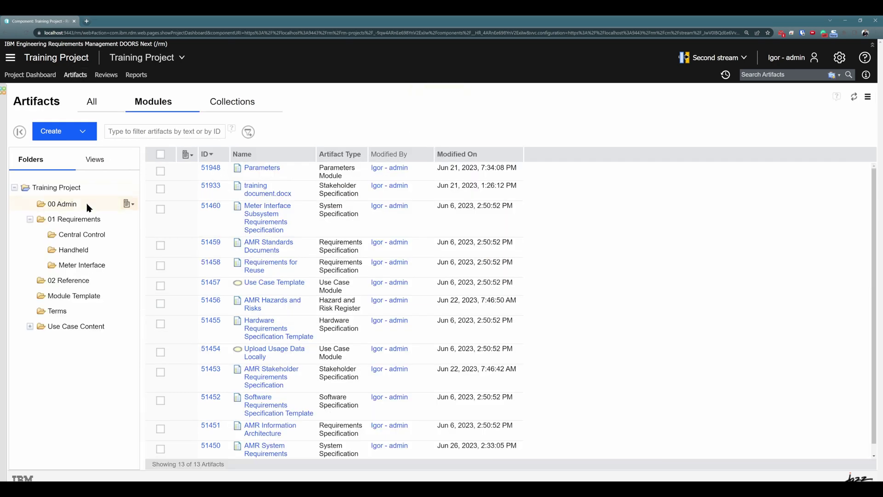
{"action": "left_click", "coordinate": [127, 189]}
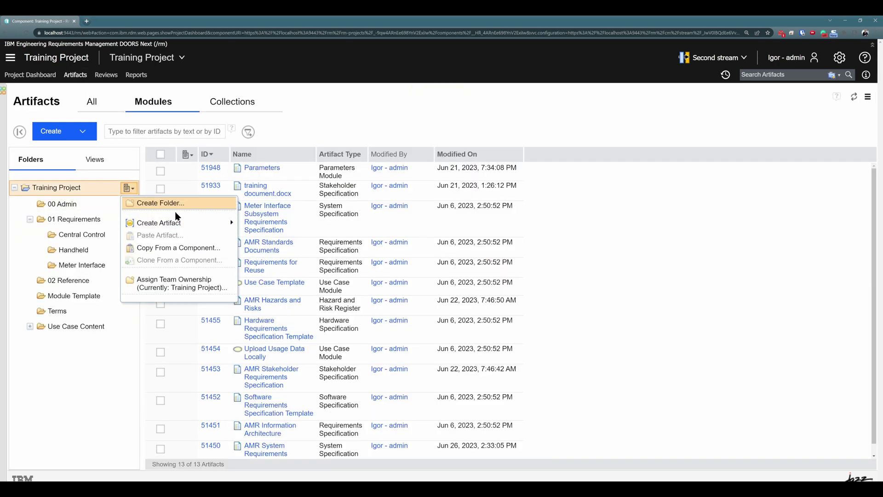
{"action": "left_click", "coordinate": [150, 201]}
{"action": "type", "text": "New folder"}
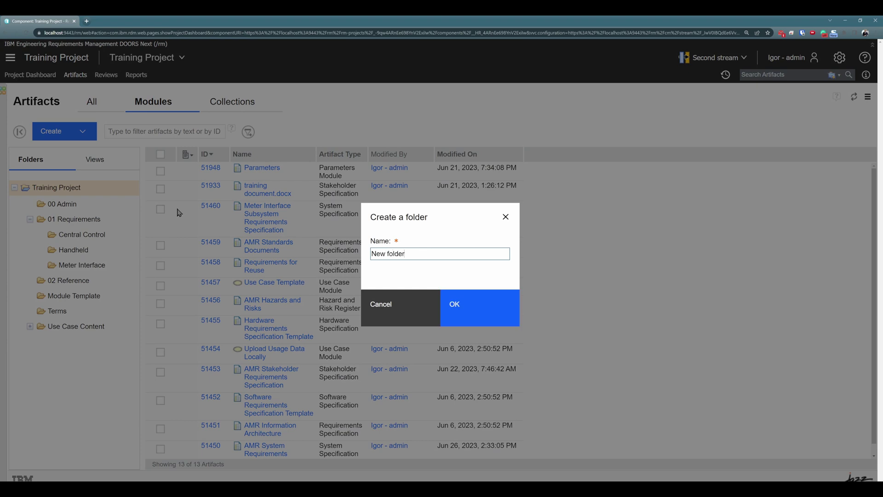
{"action": "left_click", "coordinate": [472, 302]}
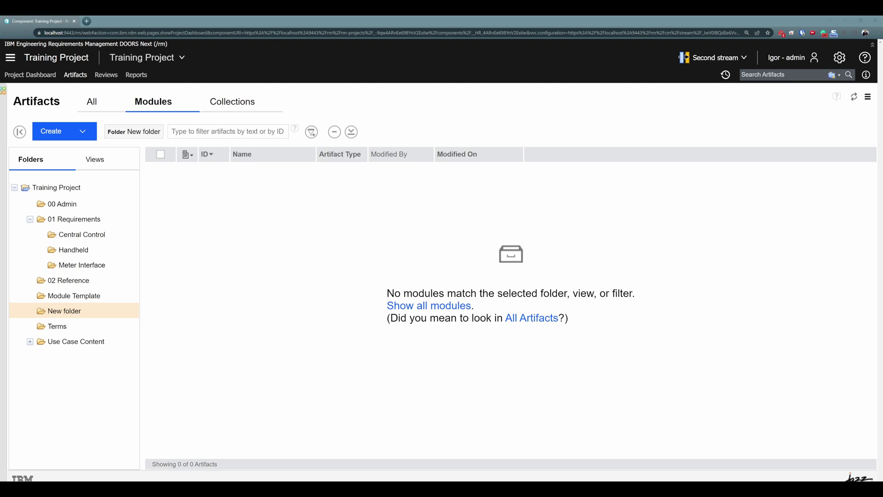
Create a baseline of Second stream named "My baseline"
{"action": "left_click", "coordinate": [721, 62]}
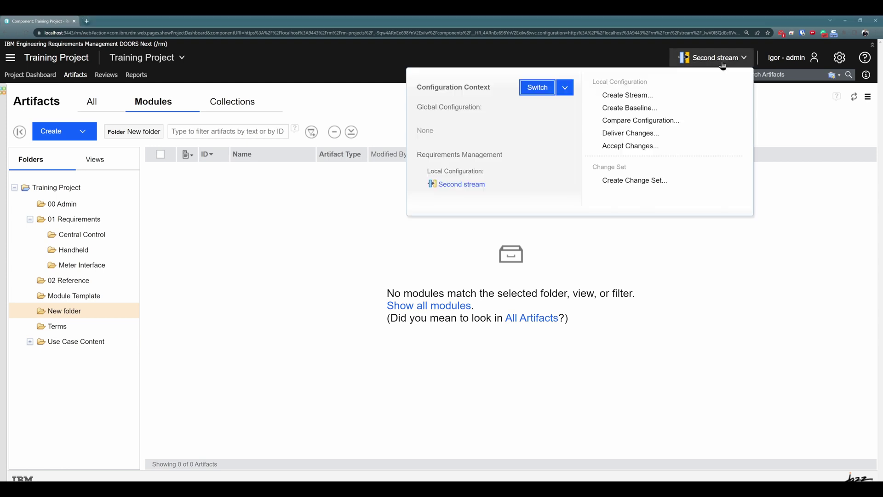
{"action": "left_click", "coordinate": [654, 110]}
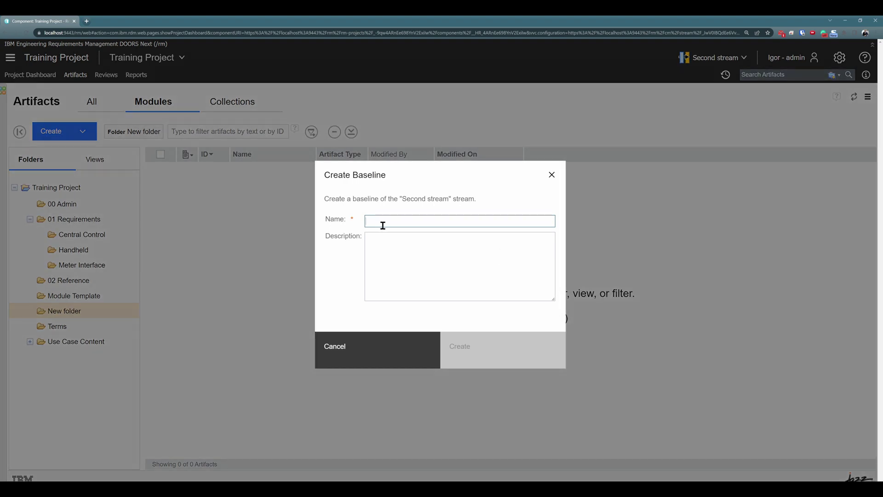
{"action": "type", "text": "My baseline"}
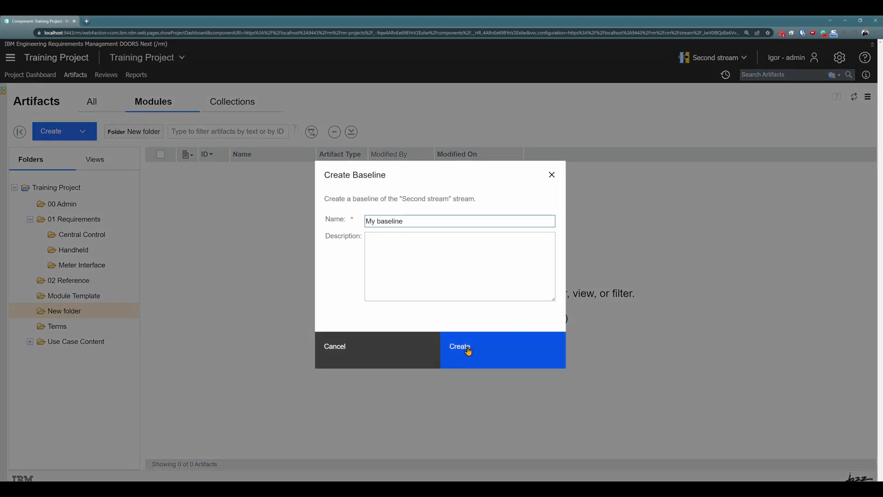
{"action": "left_click", "coordinate": [465, 349]}
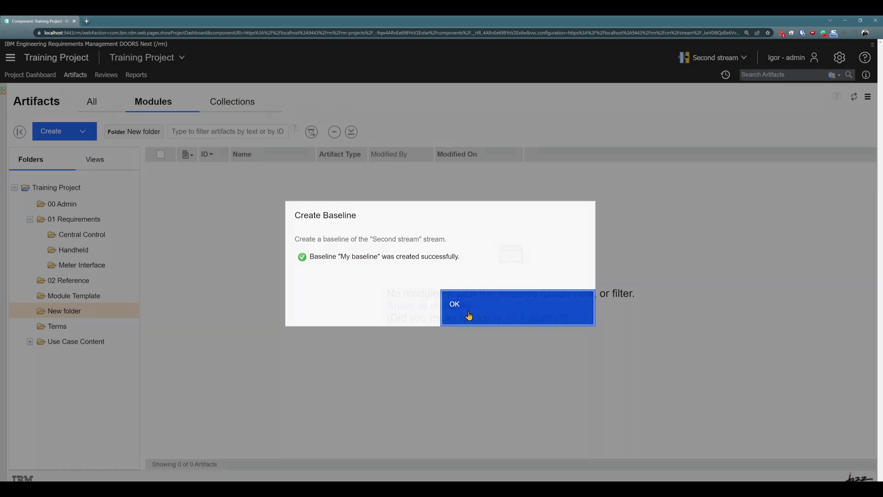
{"action": "left_click", "coordinate": [469, 316]}
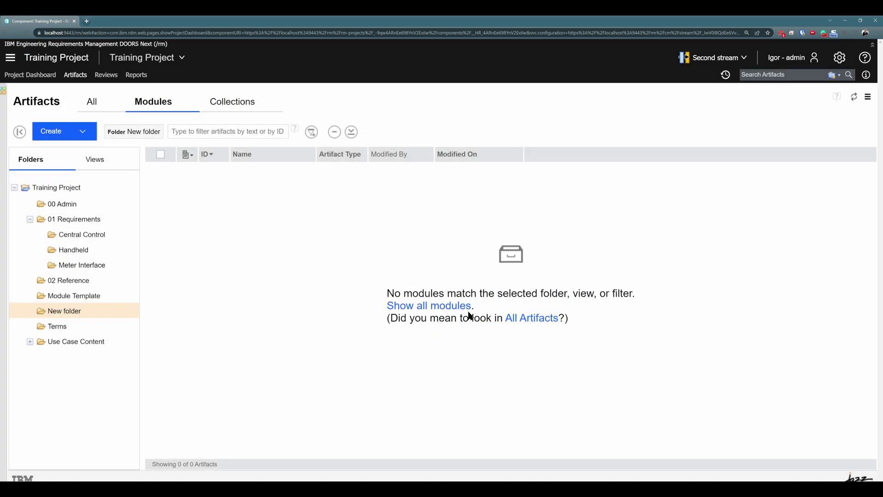
List all of the component's baselines and switch the configuration context to "My baseline"
{"action": "left_click", "coordinate": [714, 68]}
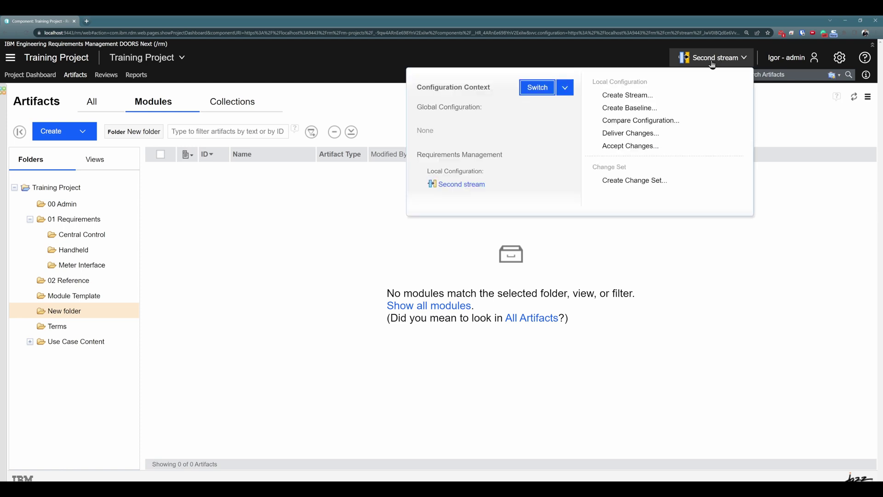
{"action": "left_click", "coordinate": [530, 92]}
{"action": "left_click", "coordinate": [251, 166]}
{"action": "left_click", "coordinate": [251, 195]}
{"action": "left_click", "coordinate": [312, 162]}
{"action": "type", "text": "*"}
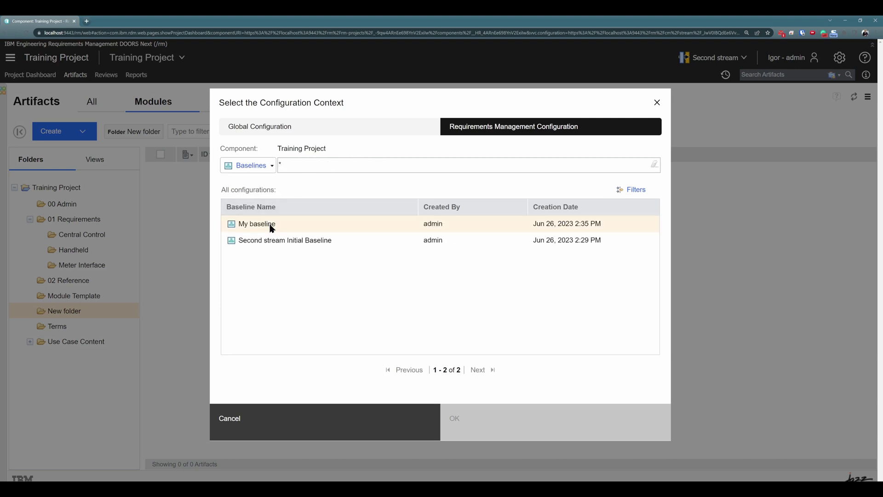
{"action": "left_click", "coordinate": [272, 229]}
{"action": "left_click", "coordinate": [506, 419]}
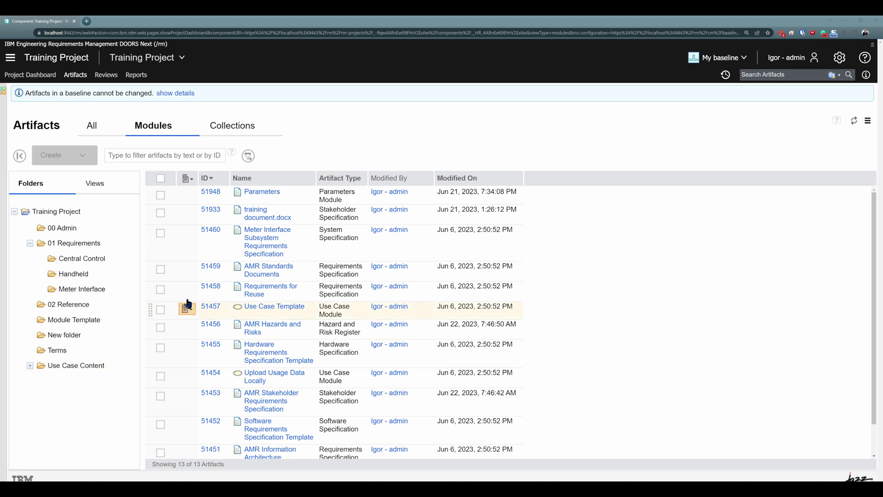
Open the Parameters module in the baseline and examine which actions are available for artifact 51962
{"action": "left_click", "coordinate": [257, 192]}
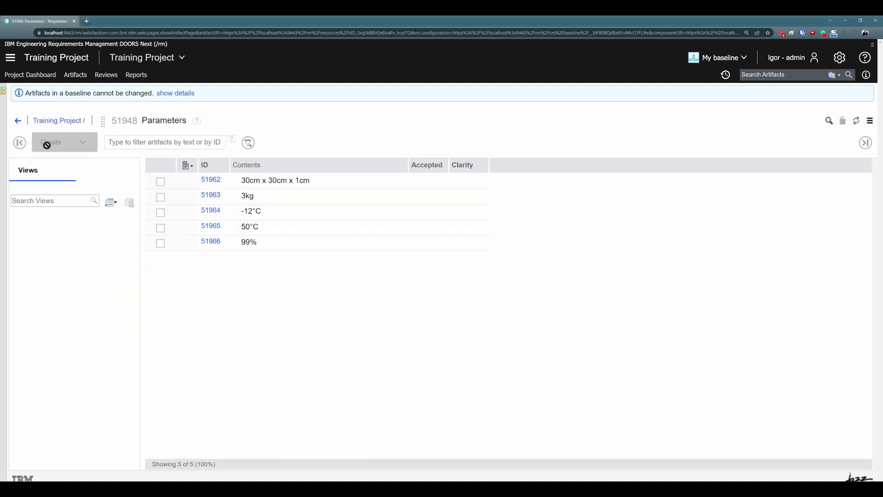
{"action": "left_click", "coordinate": [161, 183]}
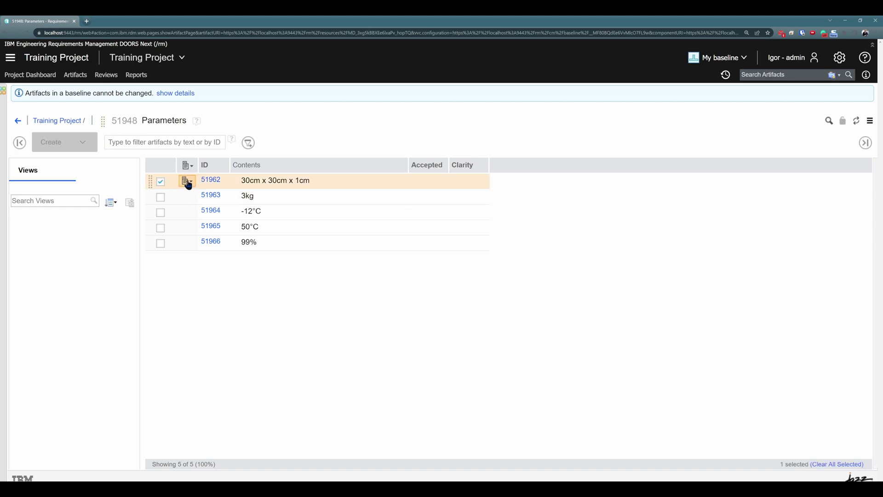
{"action": "left_click", "coordinate": [187, 181]}
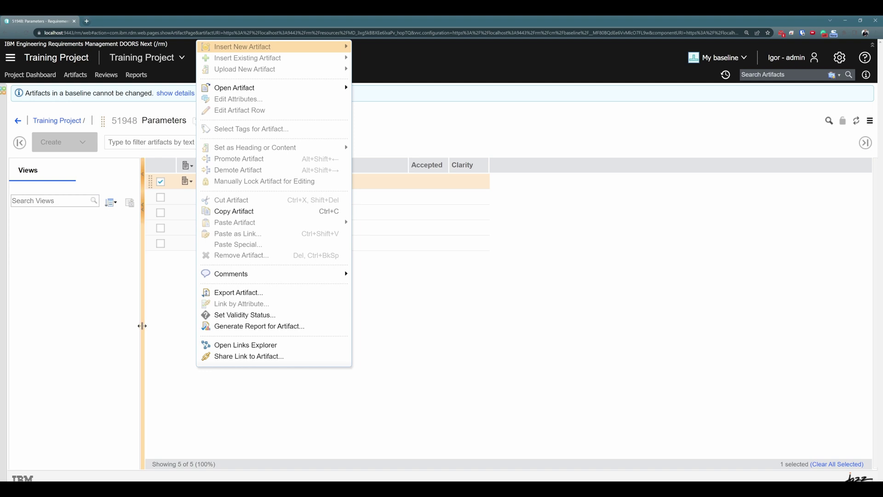
{"action": "left_click", "coordinate": [107, 313]}
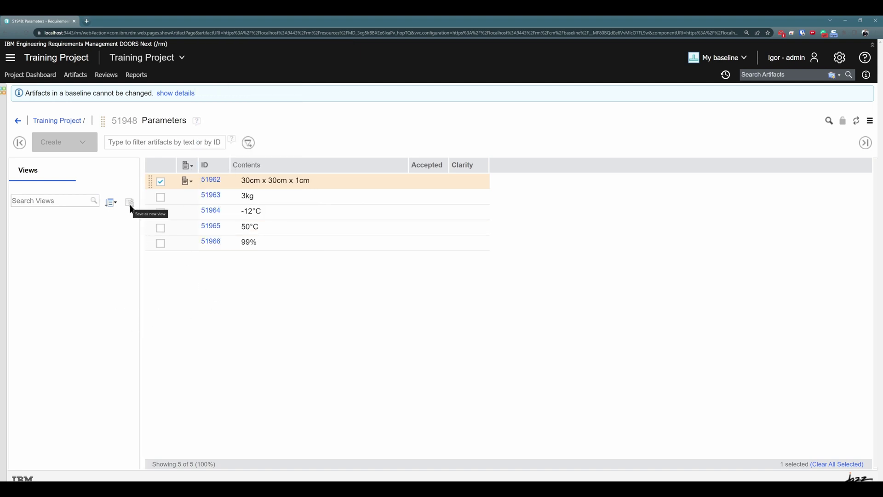
Add the Artifact Format column and two approval attribute columns to the Parameters module's display
{"action": "left_click", "coordinate": [494, 165]}
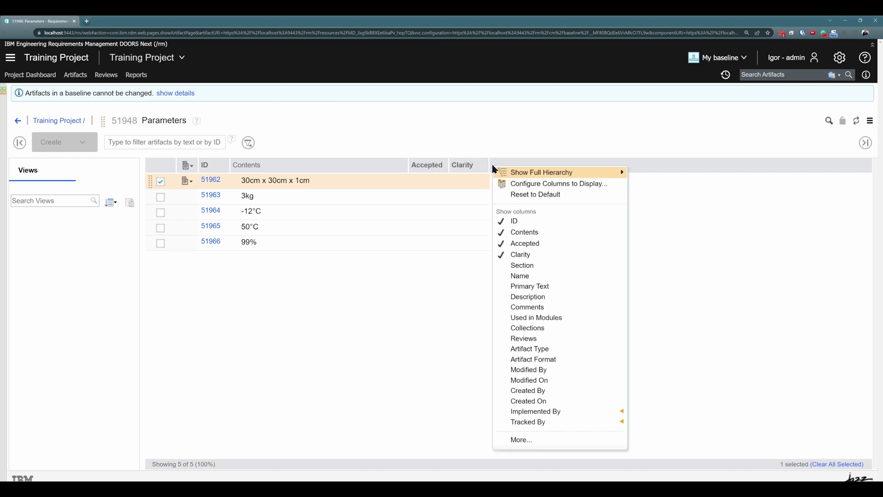
{"action": "left_click", "coordinate": [523, 441]}
{"action": "double_click", "coordinate": [195, 283]}
{"action": "double_click", "coordinate": [202, 270]}
{"action": "double_click", "coordinate": [213, 257]}
{"action": "left_click", "coordinate": [518, 400]}
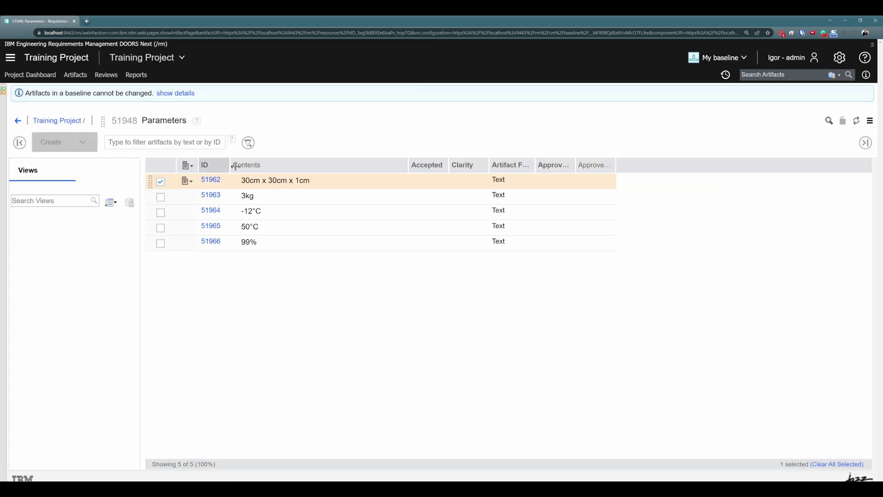
Examine the attributes offered for a new filter in the Parameters module and close the dialog without adding one
{"action": "left_click", "coordinate": [249, 144]}
{"action": "left_click", "coordinate": [268, 171]}
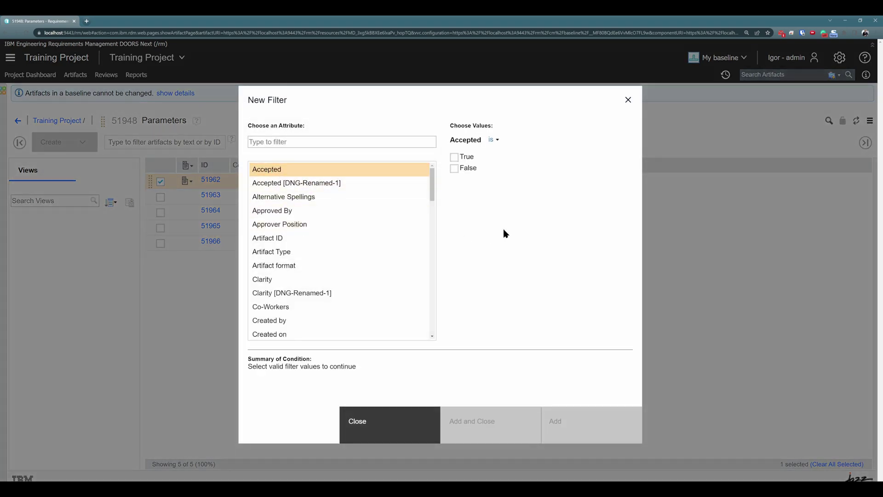
{"action": "left_click", "coordinate": [366, 409]}
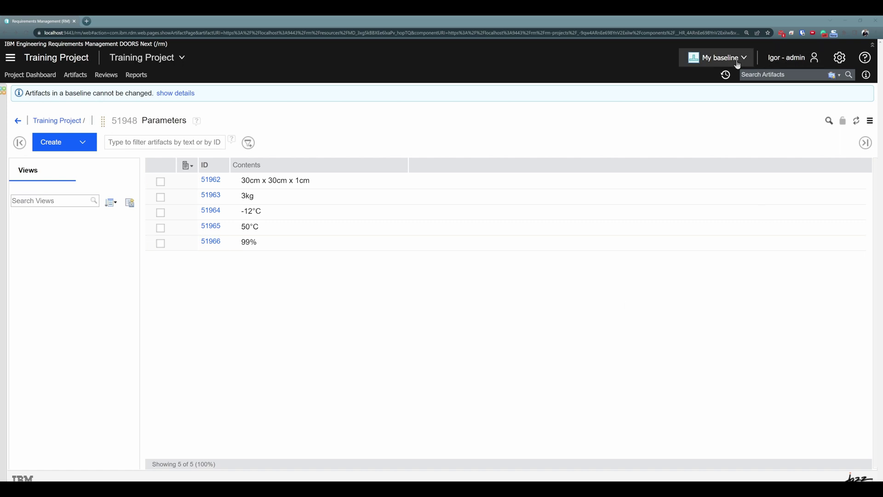
Switch the configuration context from the baseline to the "Second stream" stream
{"action": "left_click", "coordinate": [718, 58]}
{"action": "left_click", "coordinate": [616, 97]}
{"action": "left_click", "coordinate": [276, 226]}
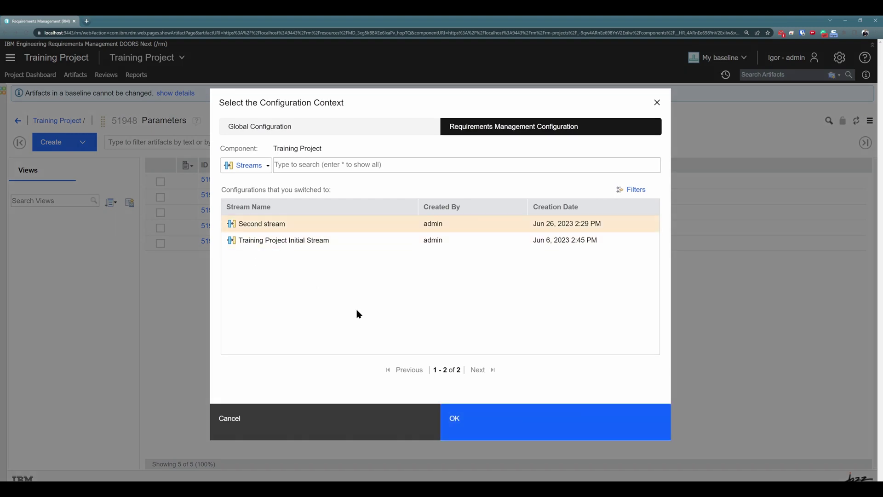
{"action": "left_click", "coordinate": [489, 420]}
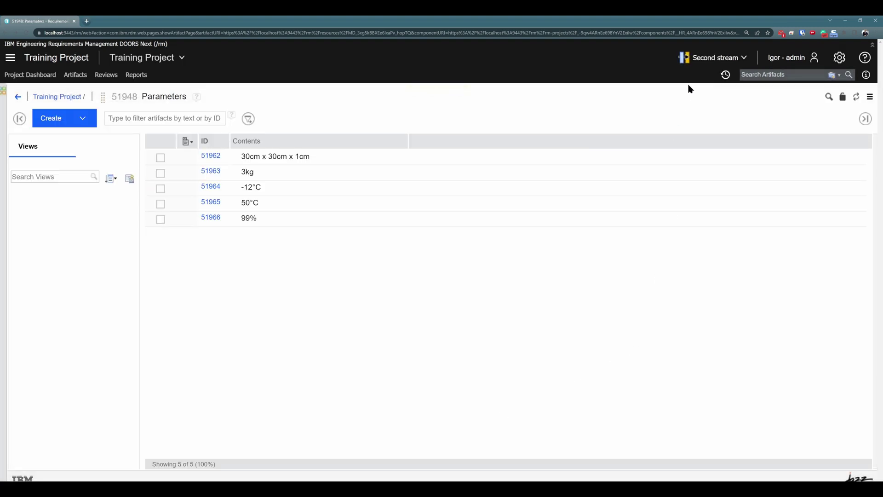
Find "My baseline" among the baselines of Second stream and explore its artifacts
{"action": "left_click", "coordinate": [699, 56]}
{"action": "left_click", "coordinate": [460, 184]}
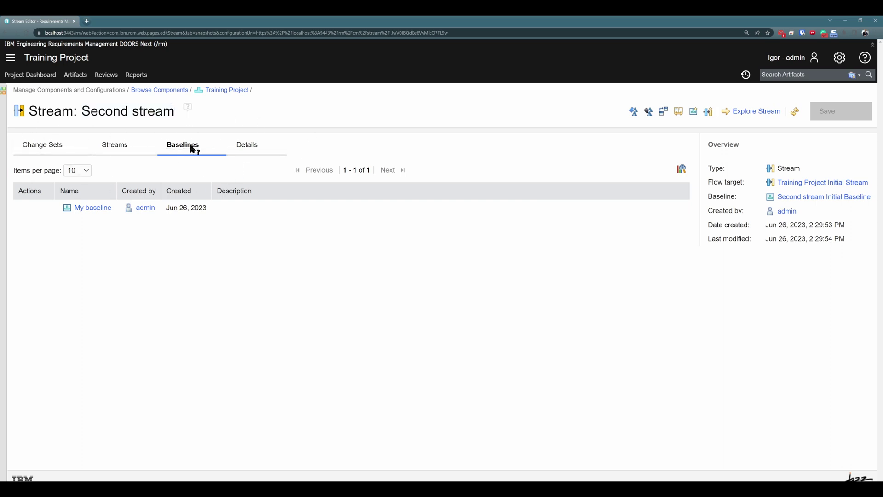
{"action": "mouse_move", "coordinate": [192, 149]}
{"action": "left_click", "coordinate": [81, 208]}
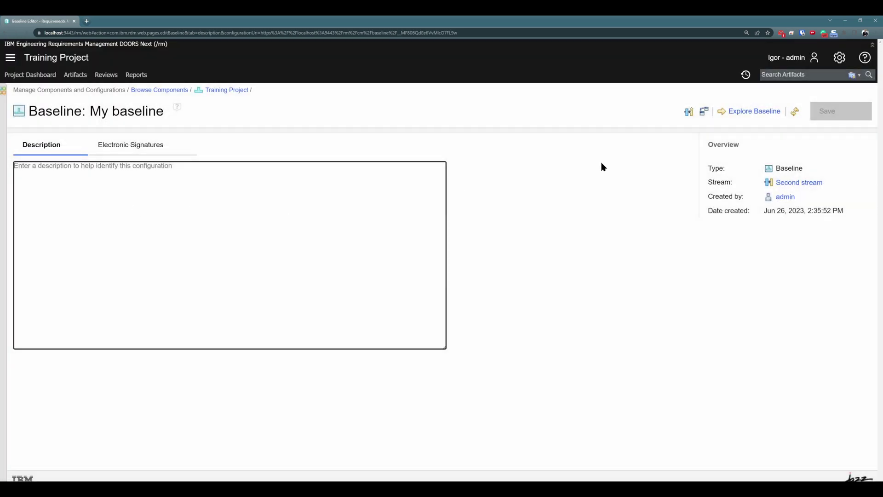
{"action": "left_click", "coordinate": [740, 115]}
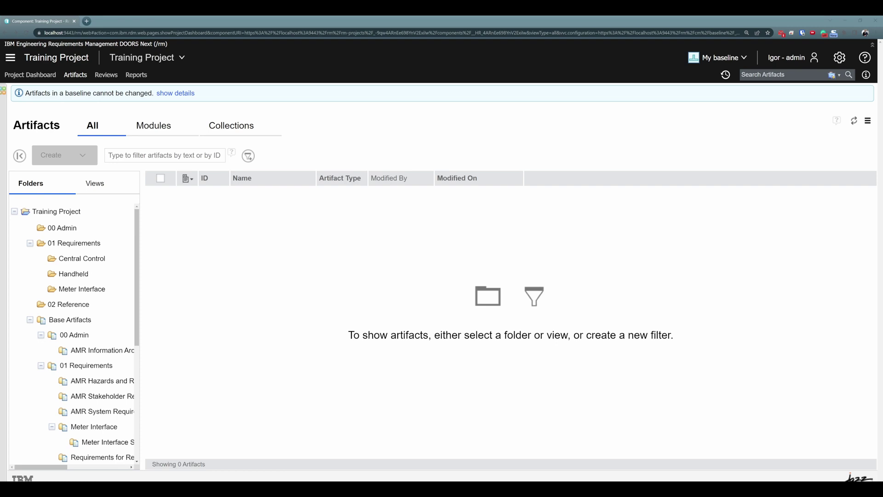
Compare "My baseline" with the "Second stream Initial Baseline" baseline, listing all baselines with * to choose it
{"action": "left_click", "coordinate": [718, 58]}
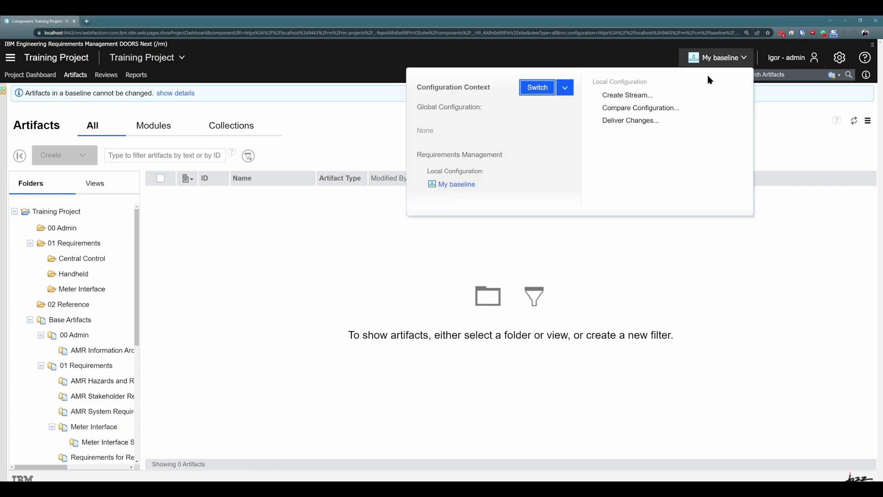
{"action": "left_click", "coordinate": [658, 112]}
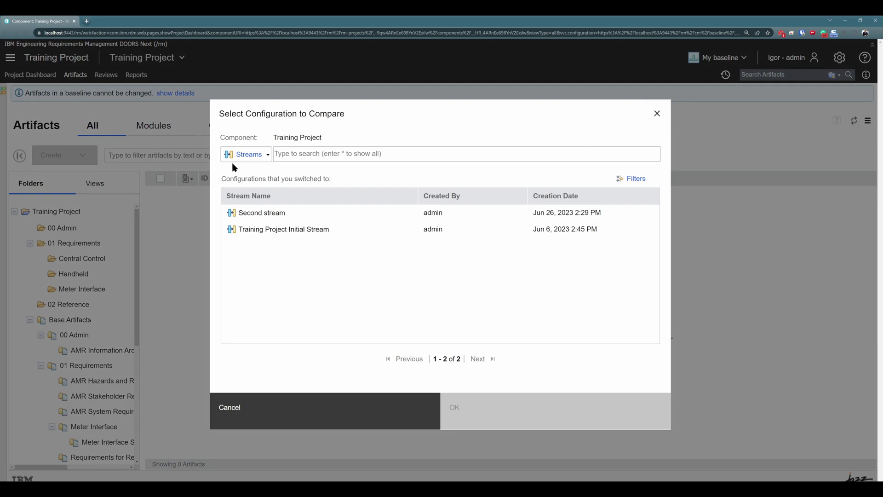
{"action": "left_click", "coordinate": [244, 156]}
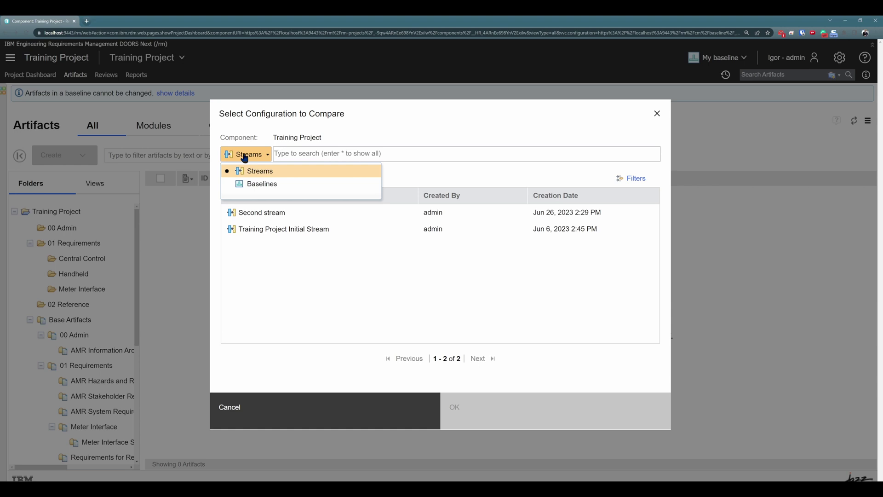
{"action": "left_click", "coordinate": [246, 184]}
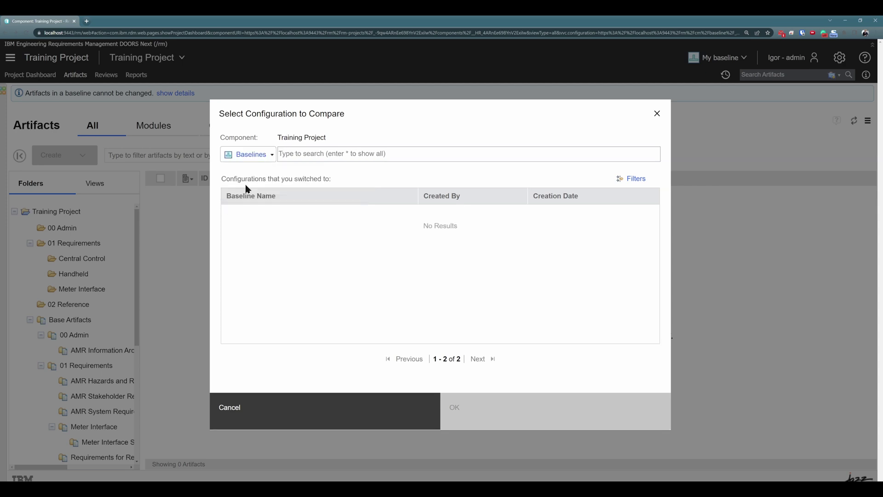
{"action": "left_click", "coordinate": [335, 150]}
{"action": "type", "text": "*"}
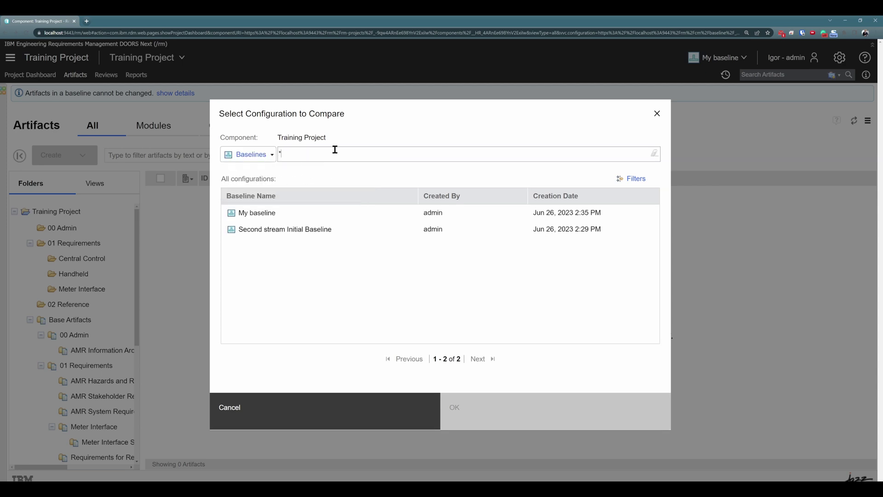
{"action": "left_click", "coordinate": [258, 234]}
{"action": "left_click", "coordinate": [477, 410]}
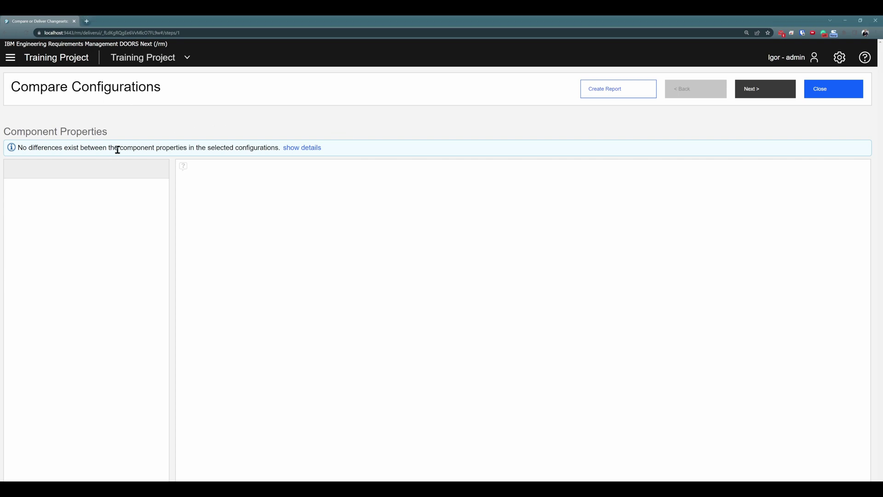
Review the comparison's component properties and folder differences, and proceed to the artifact differences
{"action": "left_click_drag", "start_coordinate": [118, 150], "coordinate": [189, 150]}
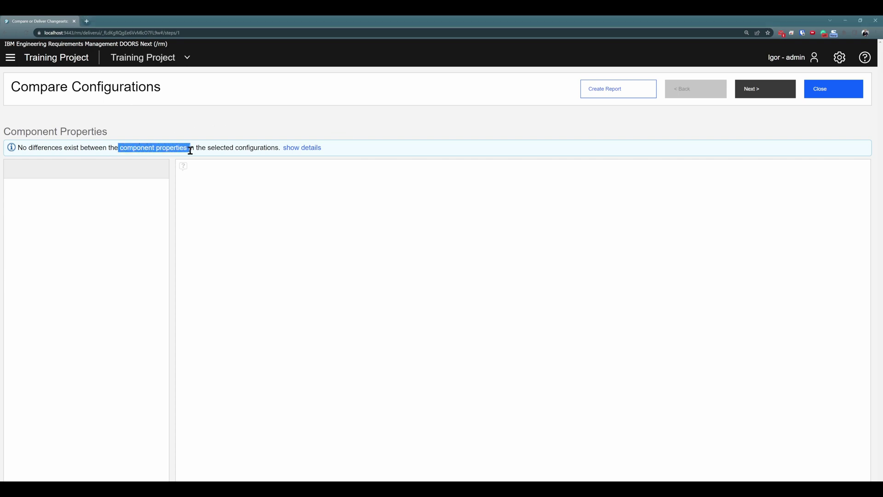
{"action": "left_click", "coordinate": [237, 125]}
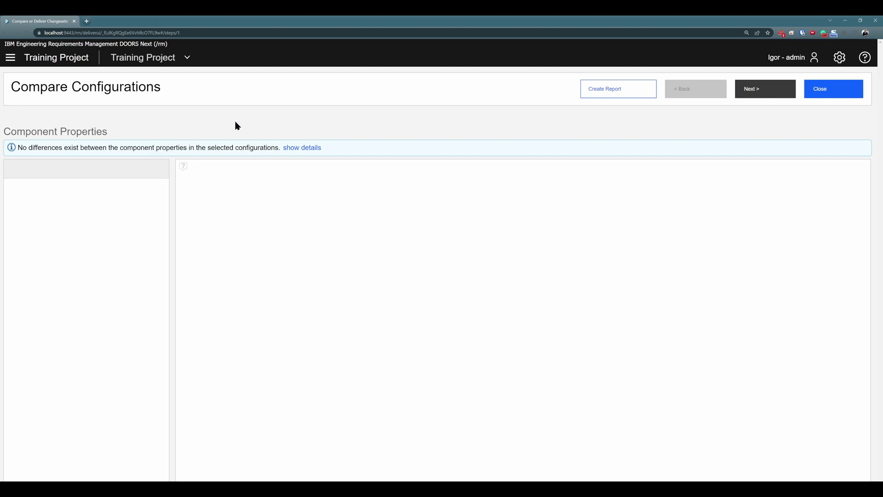
{"action": "left_click", "coordinate": [778, 90]}
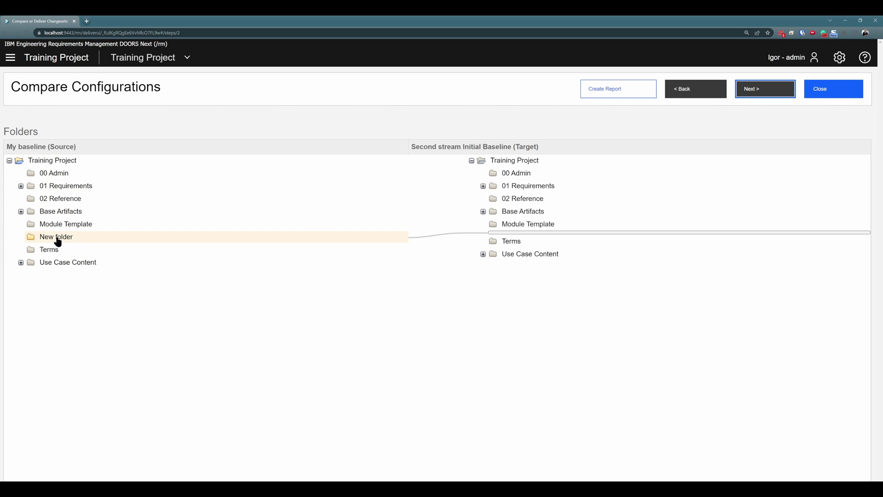
{"action": "left_click", "coordinate": [763, 89]}
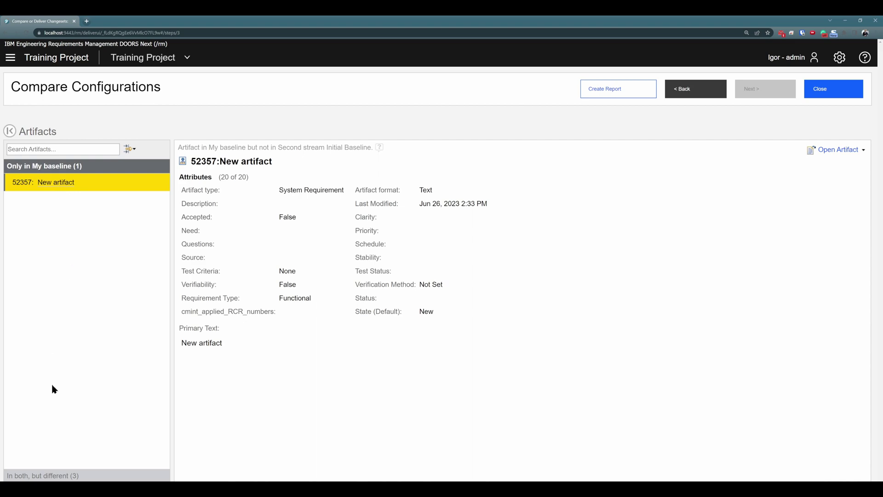
Examine the artifacts that differ in both baselines, comparing the source and target content of module 51450, AMR System Requirements Specification
{"action": "left_click", "coordinate": [58, 475]}
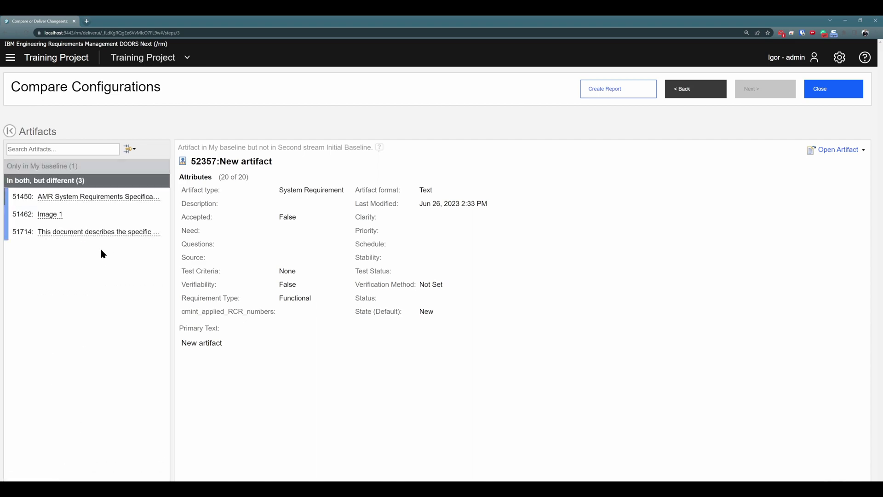
{"action": "left_click", "coordinate": [105, 199]}
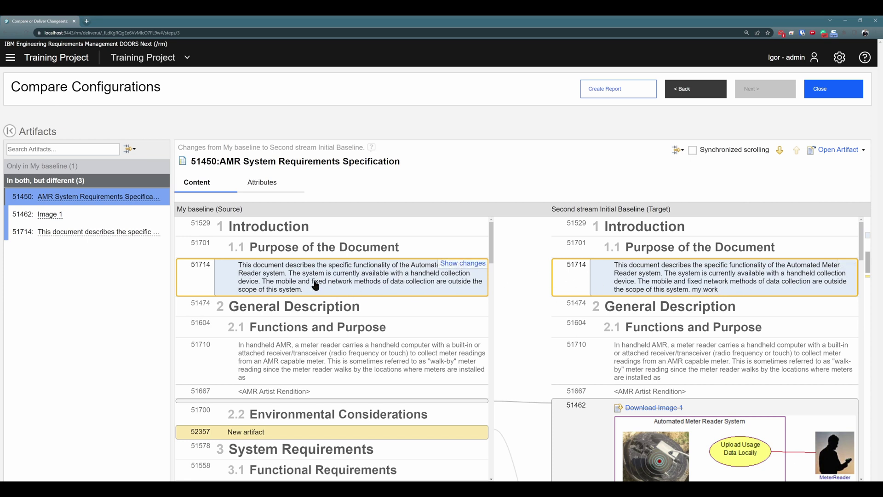
{"action": "scroll", "coordinate": [321, 278], "scroll_direction": "down", "scroll_amount": 1}
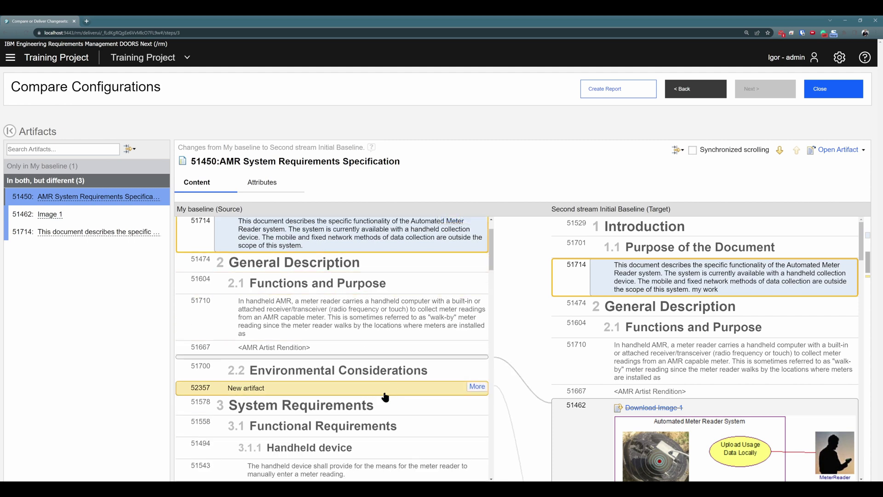
{"action": "scroll", "coordinate": [591, 331], "scroll_direction": "down", "scroll_amount": 2}
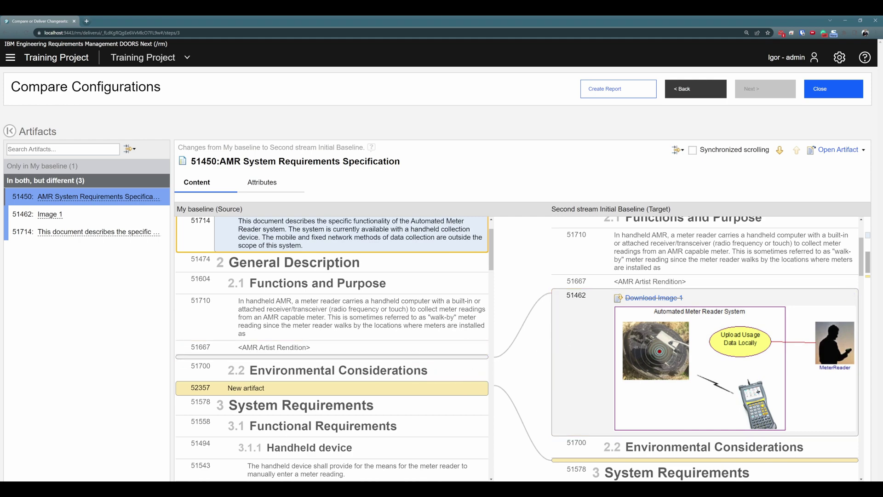
{"action": "scroll", "coordinate": [341, 390], "scroll_direction": "up", "scroll_amount": 1}
{"action": "scroll", "coordinate": [341, 390], "scroll_direction": "down", "scroll_amount": 1}
{"action": "scroll", "coordinate": [571, 339], "scroll_direction": "down", "scroll_amount": 3}
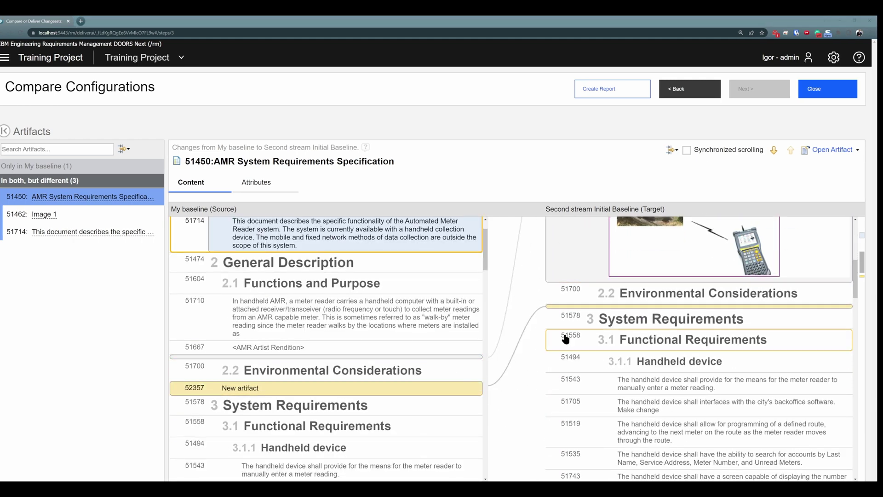
{"action": "scroll", "coordinate": [583, 311], "scroll_direction": "down", "scroll_amount": 2}
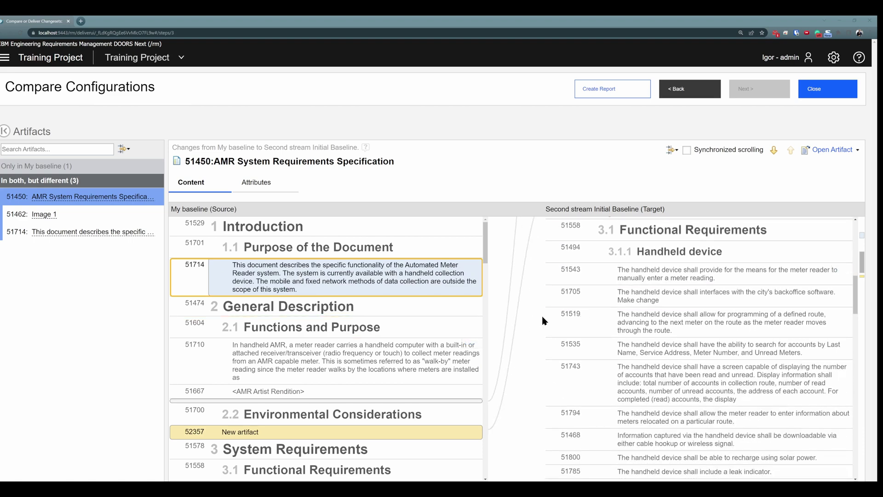
{"action": "scroll", "coordinate": [635, 286], "scroll_direction": "up", "scroll_amount": 5}
{"action": "scroll", "coordinate": [635, 286], "scroll_direction": "up", "scroll_amount": 1}
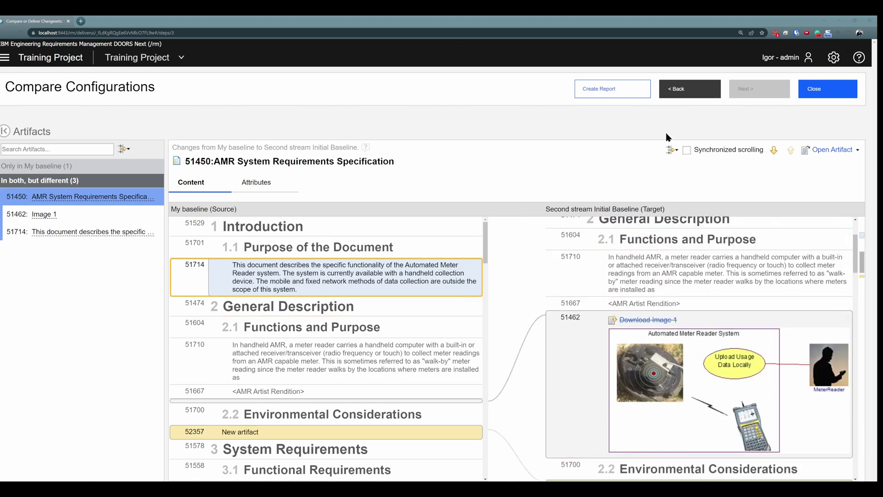
Create a PDF comparison report including component properties, folders, artifacts and change sets, and open it
{"action": "left_click", "coordinate": [600, 89]}
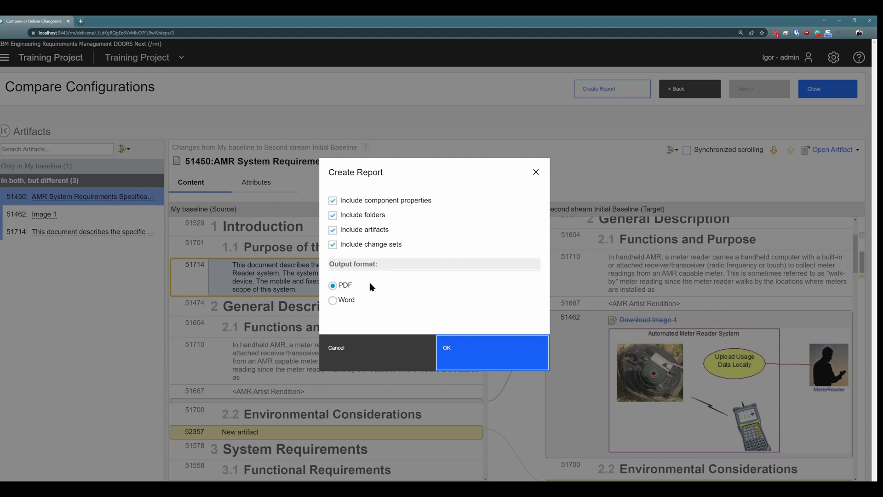
{"action": "left_click", "coordinate": [467, 351]}
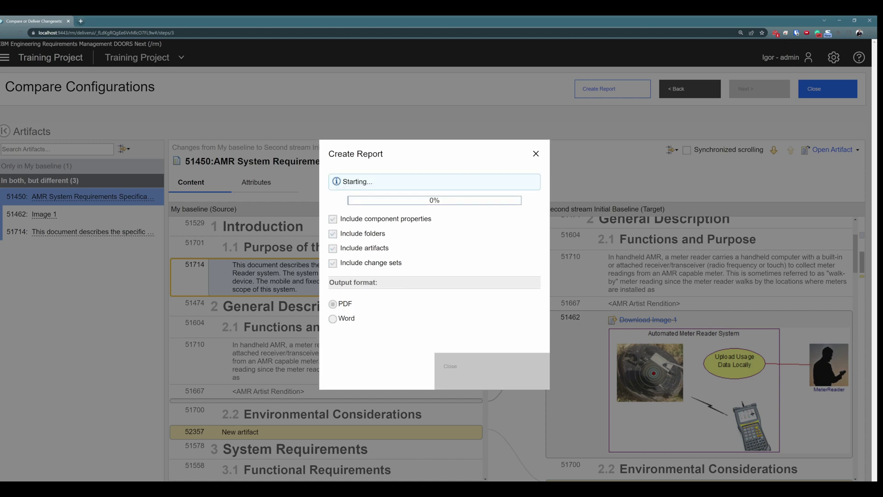
{"action": "left_click", "coordinate": [111, 21]}
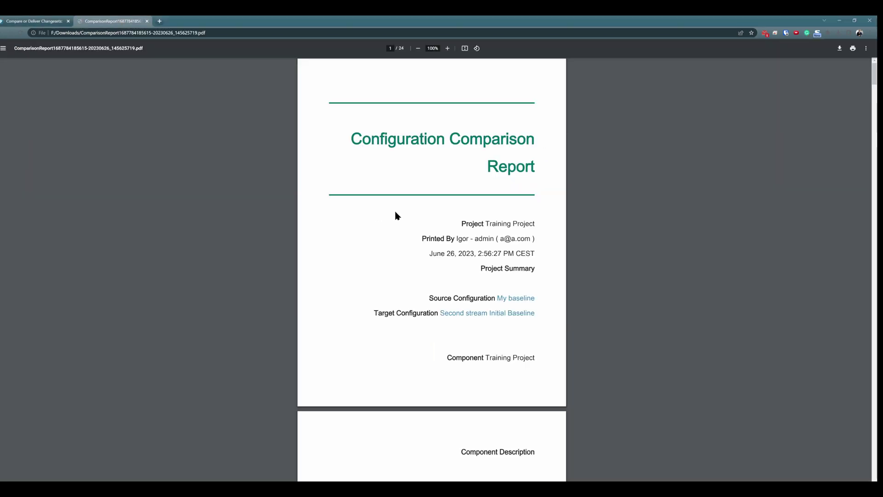
Examine the comparison report's change sets, folders, artifacts only in the source configuration, and the module context of AMR System Requirements Specification
{"action": "scroll", "coordinate": [404, 207], "scroll_direction": "down", "scroll_amount": 3}
{"action": "scroll", "coordinate": [405, 207], "scroll_direction": "down", "scroll_amount": 13}
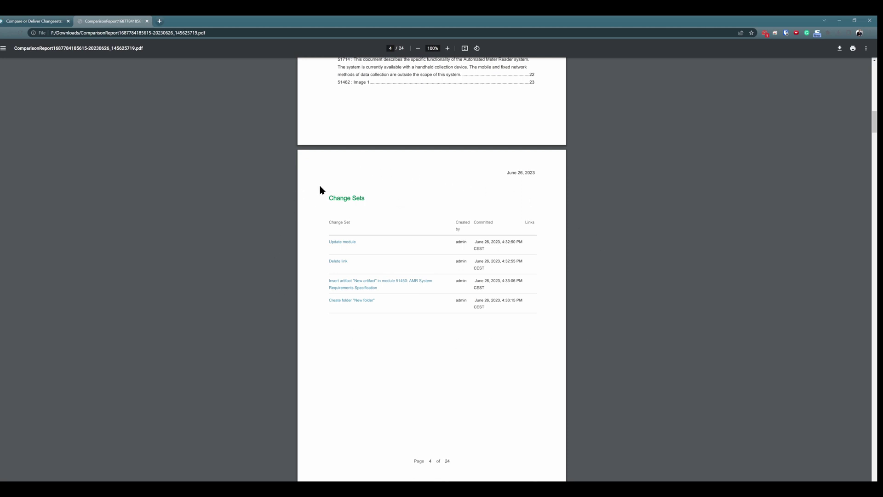
{"action": "scroll", "coordinate": [321, 220], "scroll_direction": "down", "scroll_amount": 14}
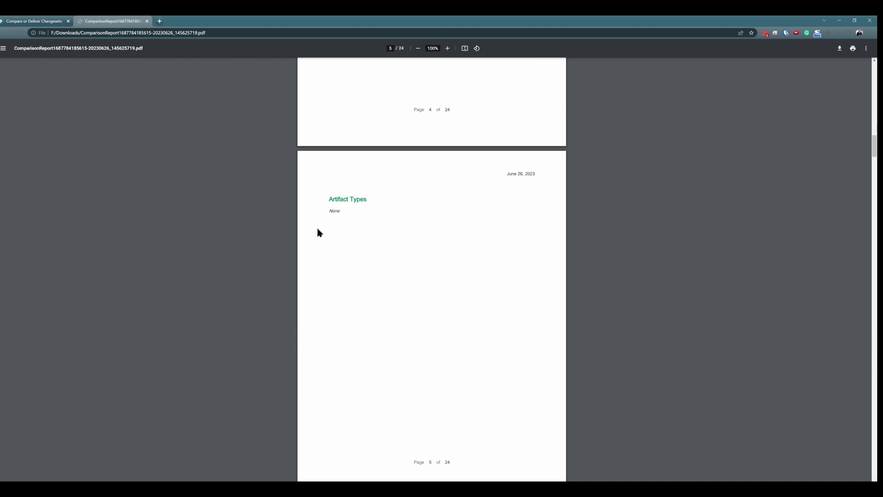
{"action": "scroll", "coordinate": [325, 213], "scroll_direction": "down", "scroll_amount": 20}
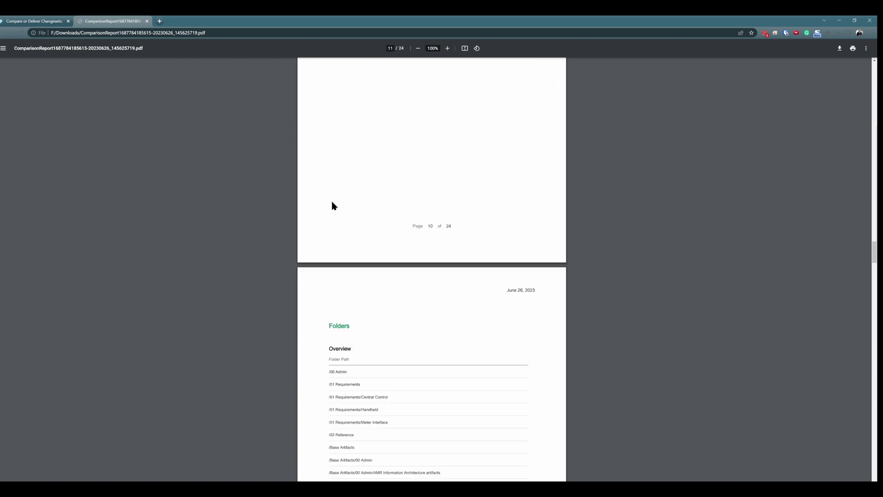
{"action": "scroll", "coordinate": [335, 198], "scroll_direction": "up", "scroll_amount": 20}
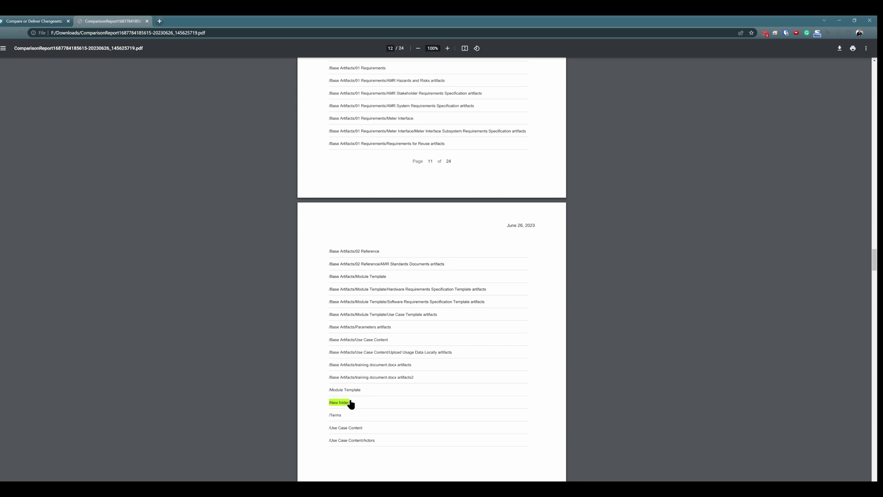
{"action": "scroll", "coordinate": [356, 404], "scroll_direction": "down", "scroll_amount": 20}
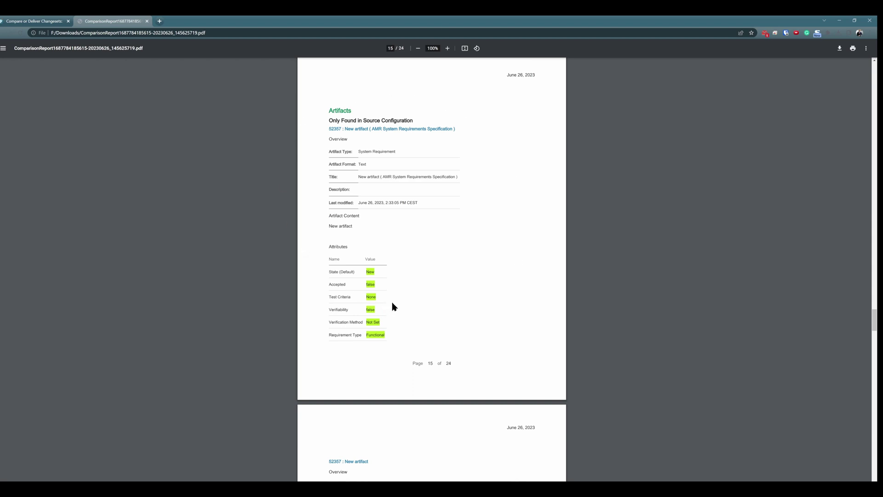
{"action": "scroll", "coordinate": [394, 307], "scroll_direction": "down", "scroll_amount": 1}
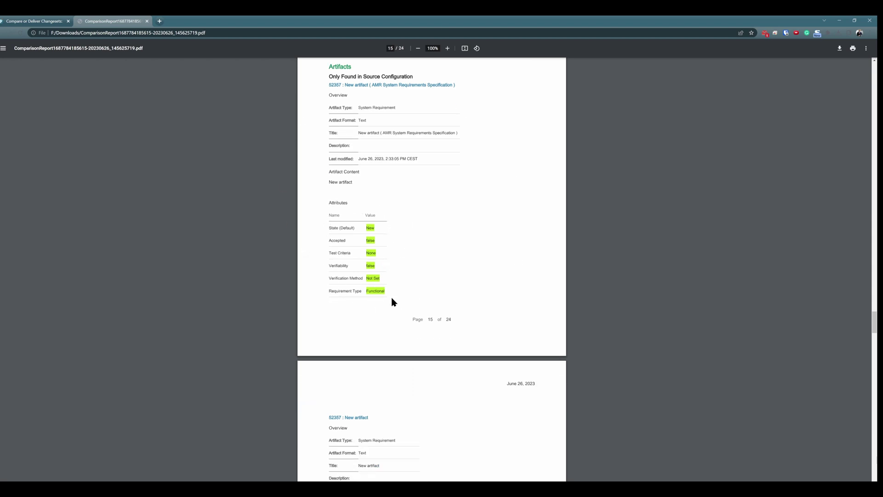
{"action": "scroll", "coordinate": [374, 305], "scroll_direction": "down", "scroll_amount": 15}
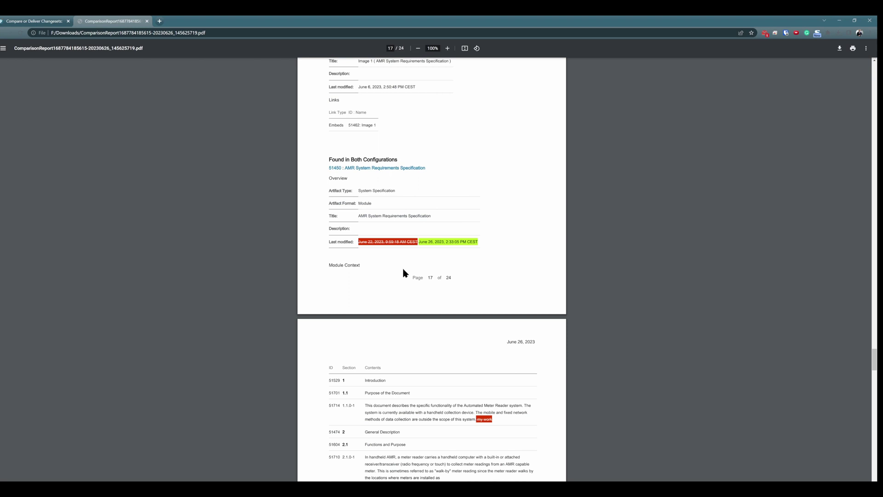
{"action": "scroll", "coordinate": [403, 272], "scroll_direction": "down", "scroll_amount": 1}
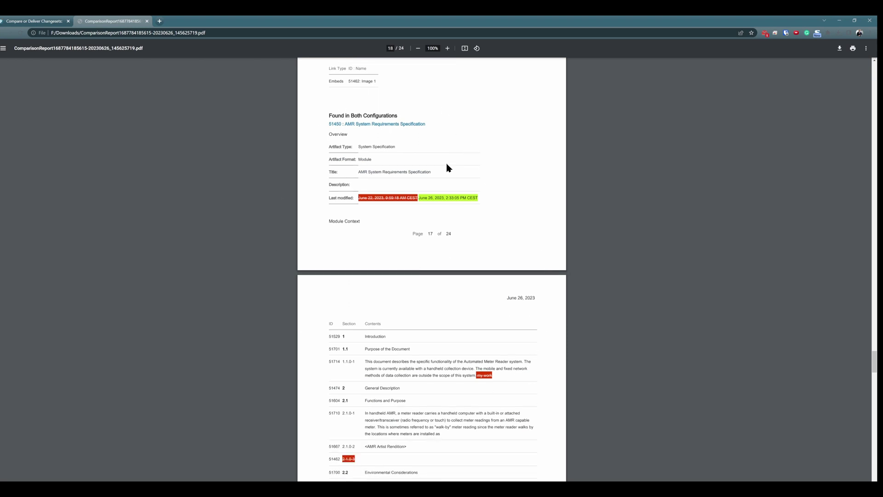
{"action": "scroll", "coordinate": [404, 184], "scroll_direction": "down", "scroll_amount": 1}
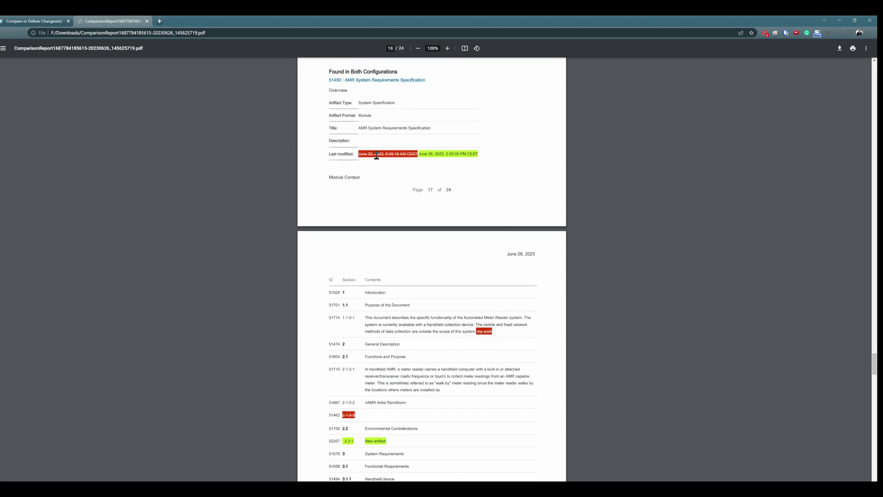
{"action": "scroll", "coordinate": [502, 345], "scroll_direction": "down", "scroll_amount": 1}
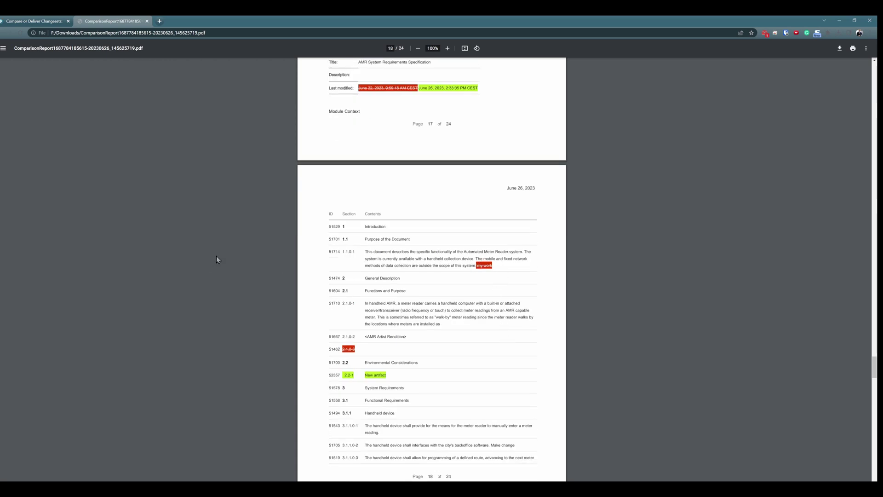
Return to the configuration comparison, dismiss the report creation dialog and close the comparison
{"action": "left_click", "coordinate": [45, 23]}
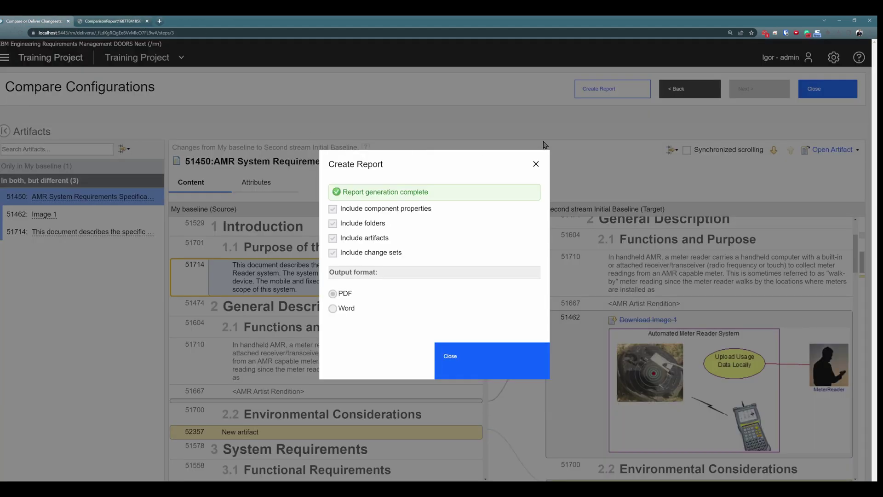
{"action": "left_click", "coordinate": [536, 164]}
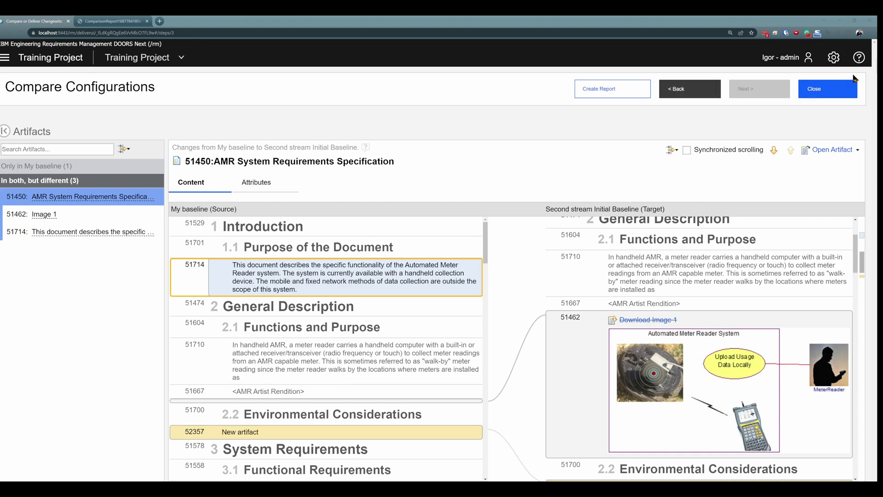
{"action": "left_click", "coordinate": [842, 88]}
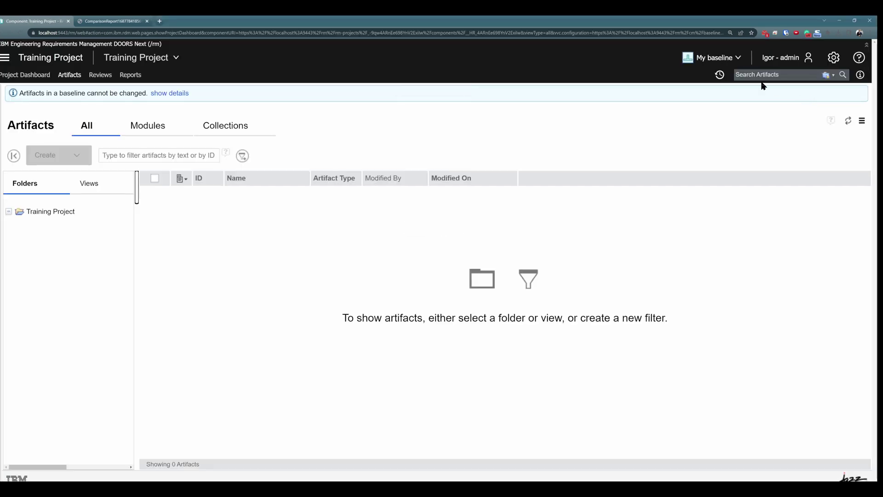
Switch the requirements management configuration context from the baseline to the stream "Second stream"
{"action": "left_click", "coordinate": [717, 58]}
{"action": "left_click", "coordinate": [532, 88]}
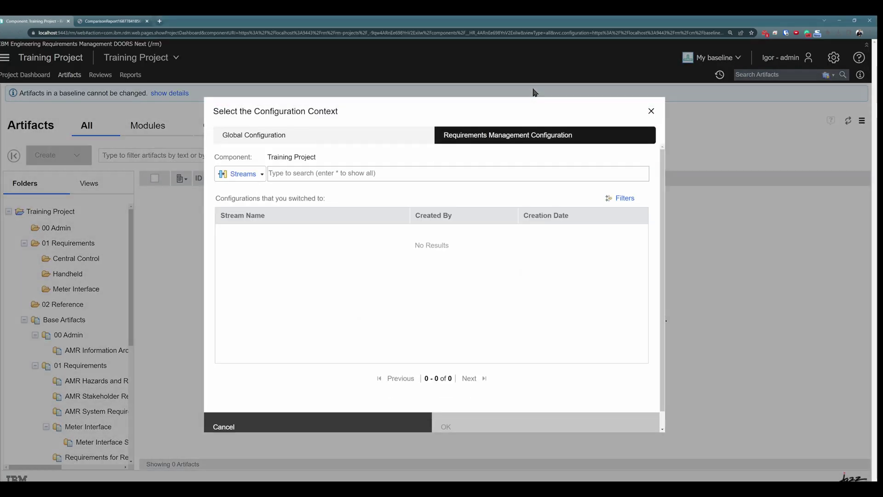
{"action": "left_click", "coordinate": [259, 225]}
{"action": "left_click", "coordinate": [465, 428]}
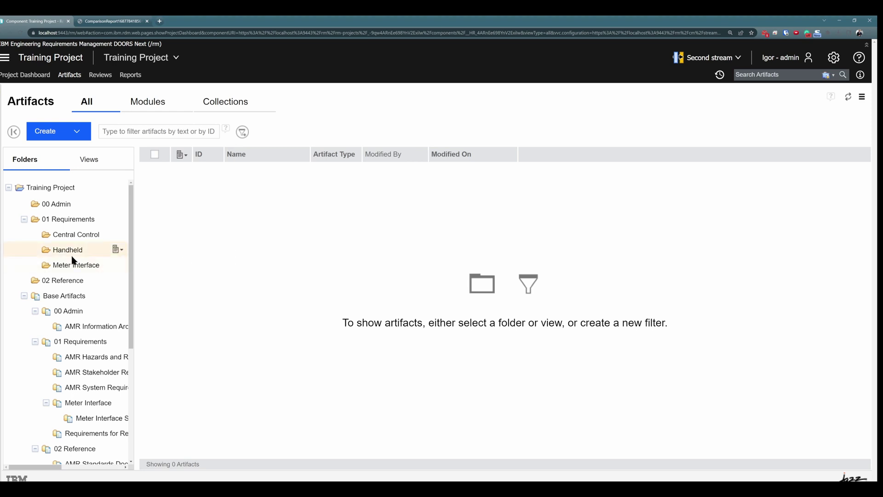
Delete the folder "New folder" from the Training Project folder tree
{"action": "scroll", "coordinate": [71, 257], "scroll_direction": "down", "scroll_amount": 4}
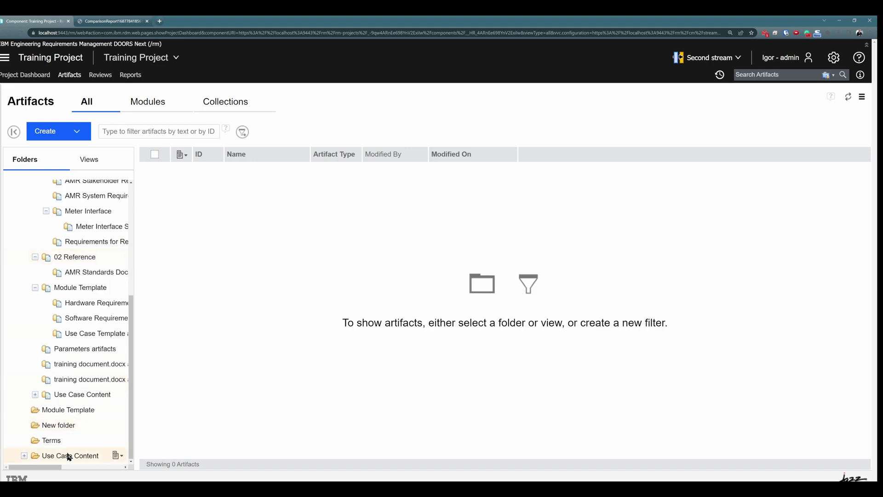
{"action": "left_click", "coordinate": [59, 425]}
{"action": "left_click", "coordinate": [117, 424]}
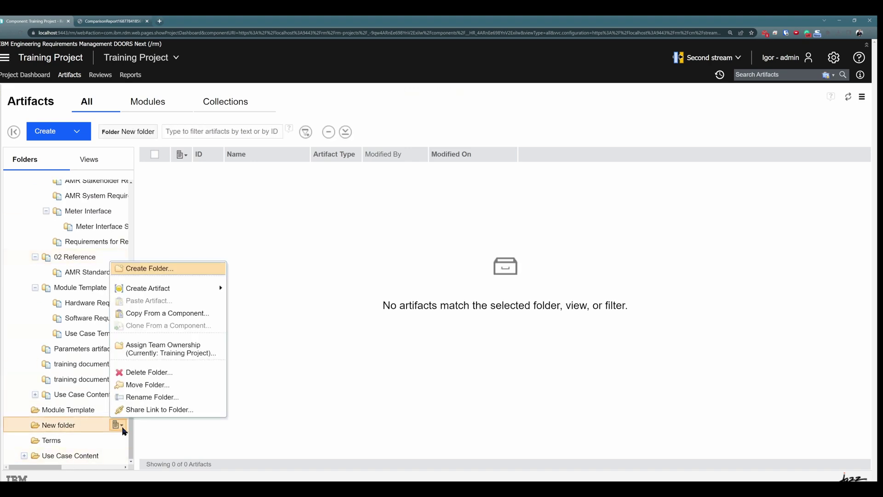
{"action": "left_click", "coordinate": [141, 372]}
{"action": "left_click", "coordinate": [451, 301]}
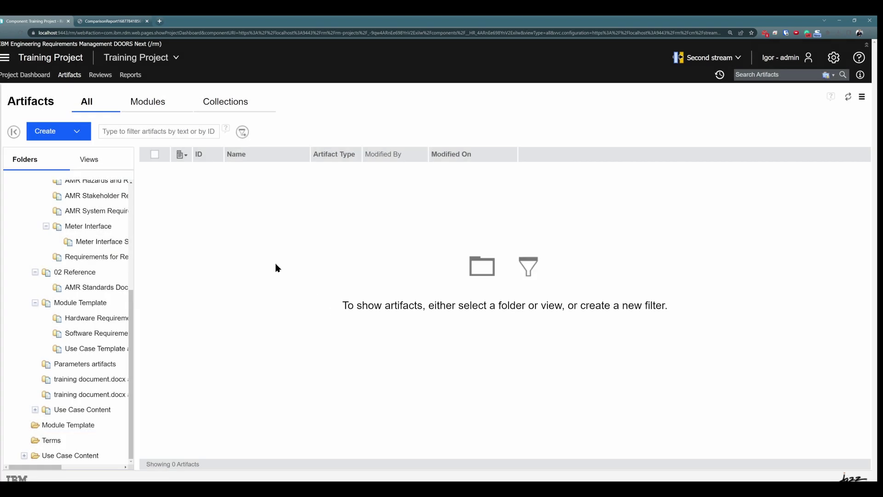
Open module 51450, AMR System Requirements Specification, and remove the artifact "New artifact" under section 2.2, Environmental Considerations
{"action": "left_click", "coordinate": [148, 105]}
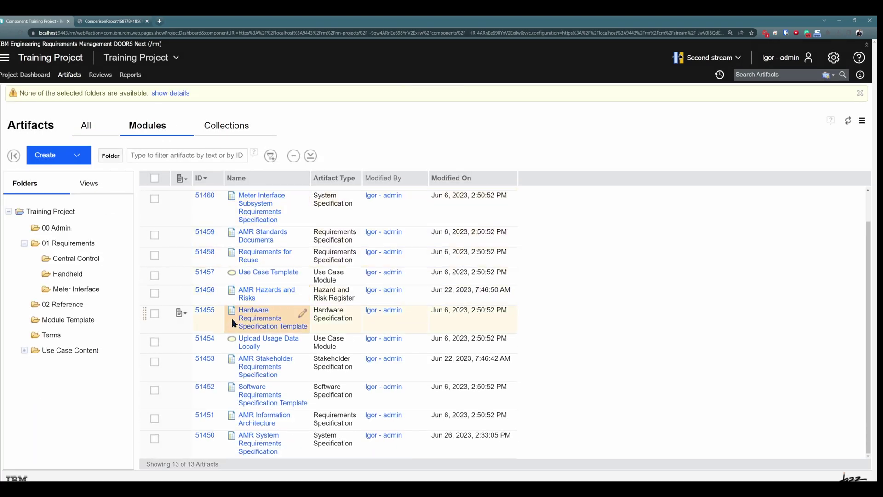
{"action": "left_click", "coordinate": [258, 442]}
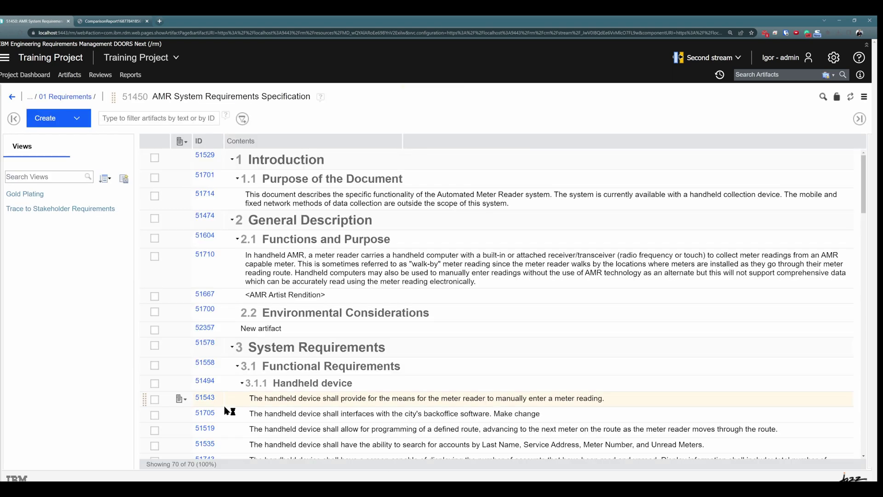
{"action": "left_click", "coordinate": [181, 330]}
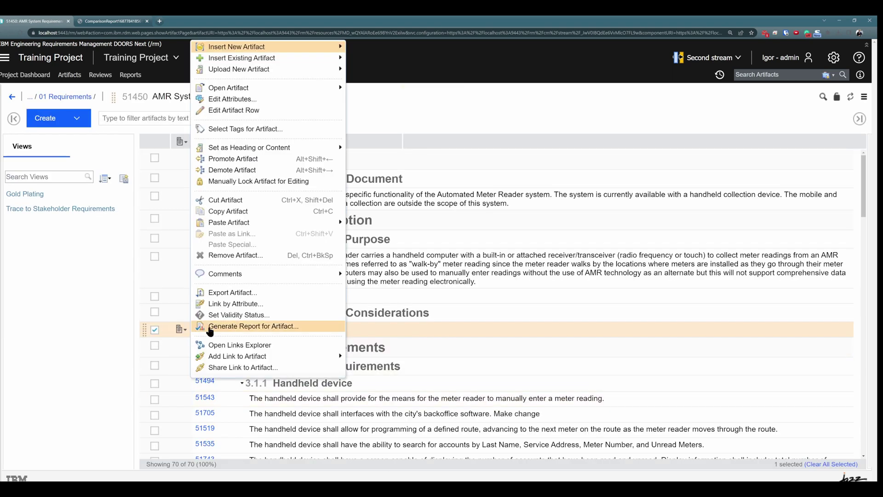
{"action": "left_click", "coordinate": [236, 254]}
{"action": "left_click", "coordinate": [485, 319]}
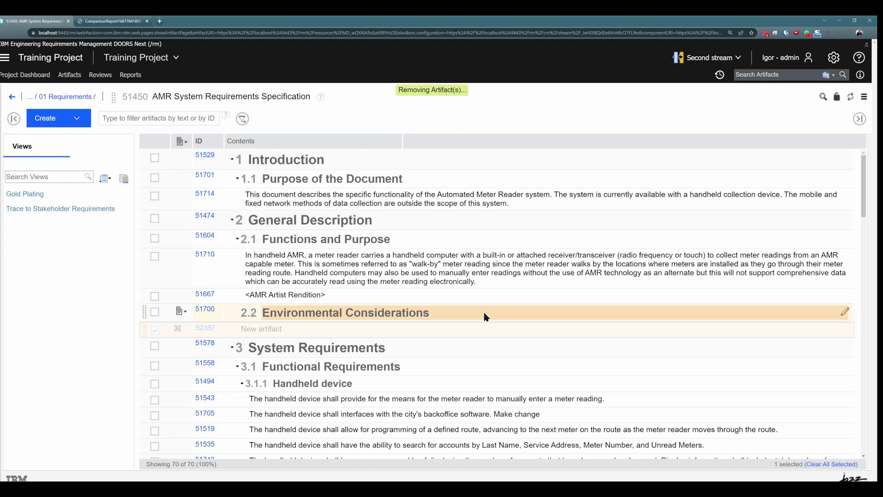
Append "BIG CHANGE HERE" to the text of artifact 51714 and insert an artifact reading "New artifact here" after <AMR Artist Rendition>
{"action": "left_click", "coordinate": [845, 195]}
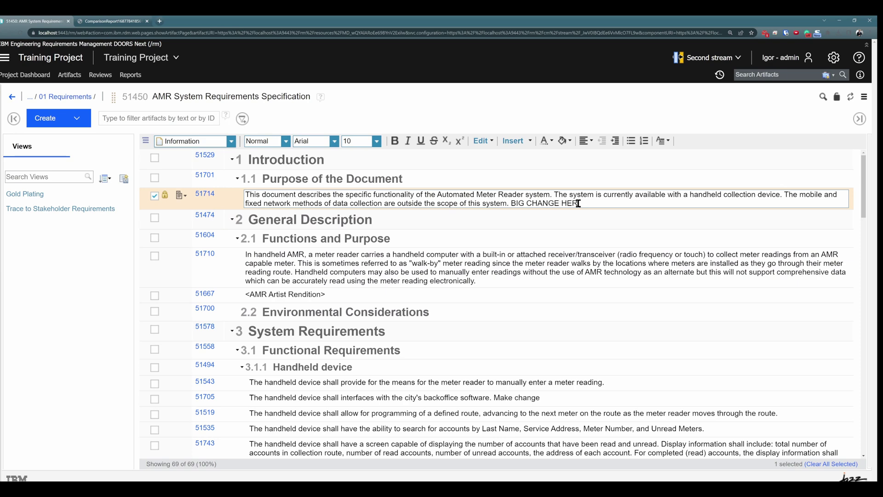
{"action": "left_click", "coordinate": [285, 220]}
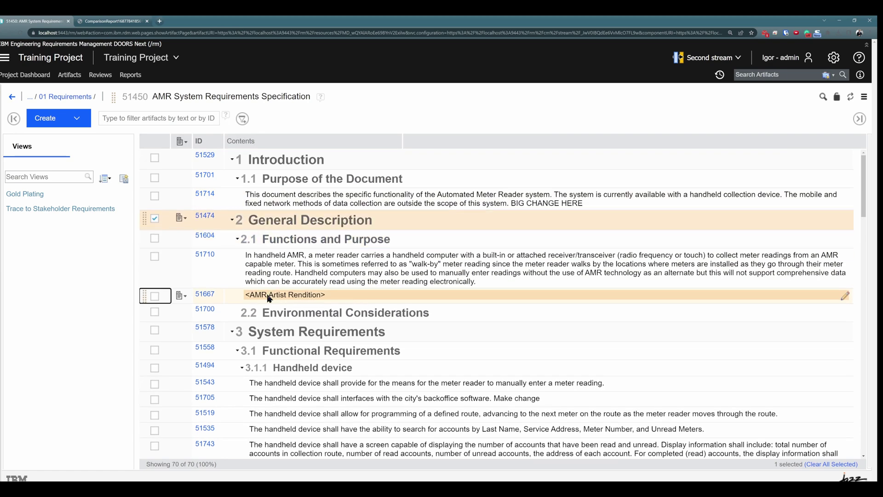
{"action": "left_click", "coordinate": [272, 299]}
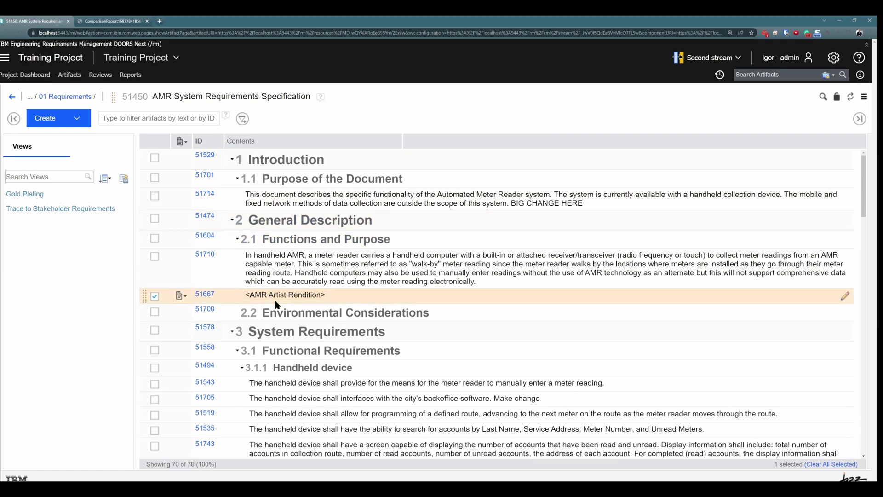
{"action": "key", "text": "Return"}
{"action": "type", "text": "New artifact here"}
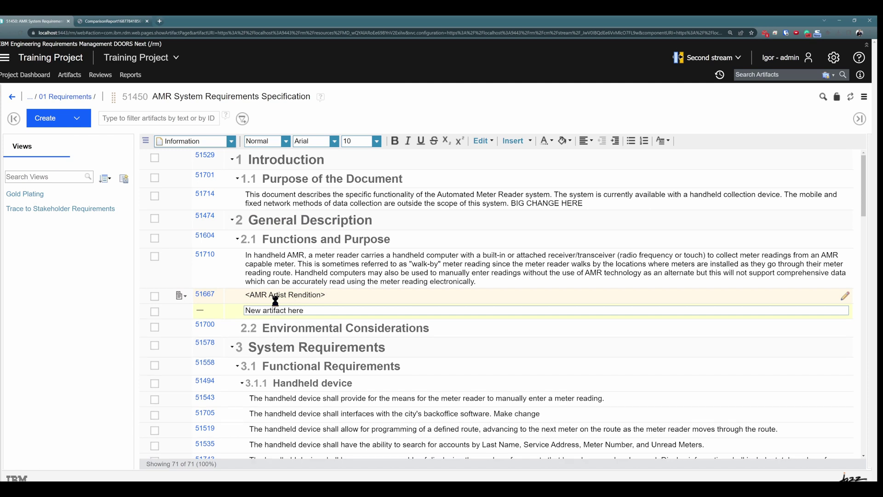
{"action": "left_click", "coordinate": [405, 413]}
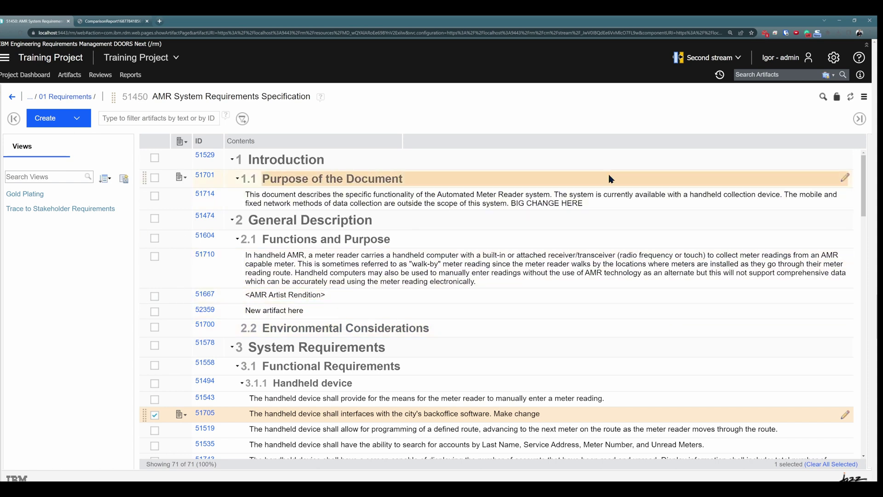
Compare the current stream, Second stream, with the baseline "My baseline"
{"action": "left_click", "coordinate": [718, 59]}
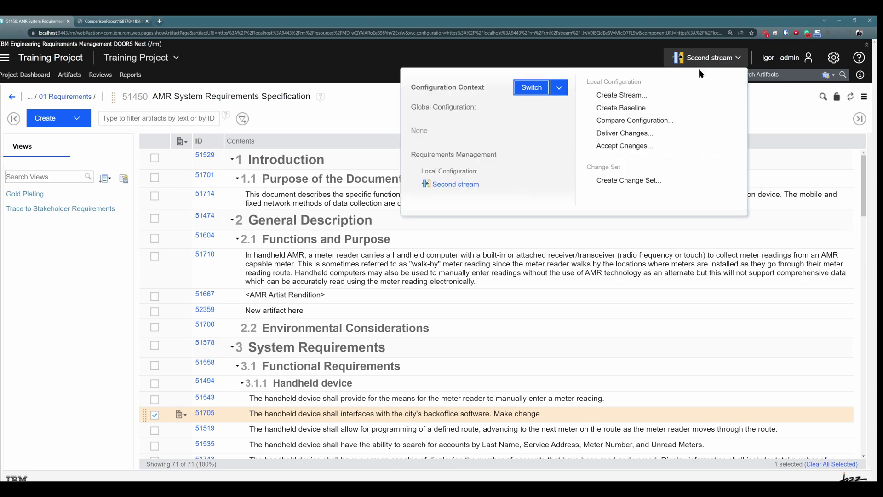
{"action": "left_click", "coordinate": [653, 121]}
{"action": "left_click", "coordinate": [232, 154]}
{"action": "left_click", "coordinate": [255, 184]}
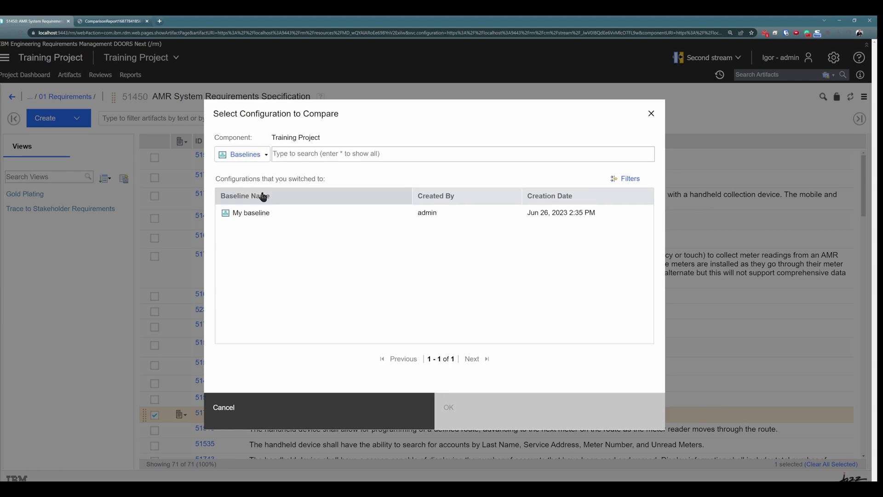
{"action": "left_click", "coordinate": [249, 214]}
{"action": "left_click", "coordinate": [477, 414]}
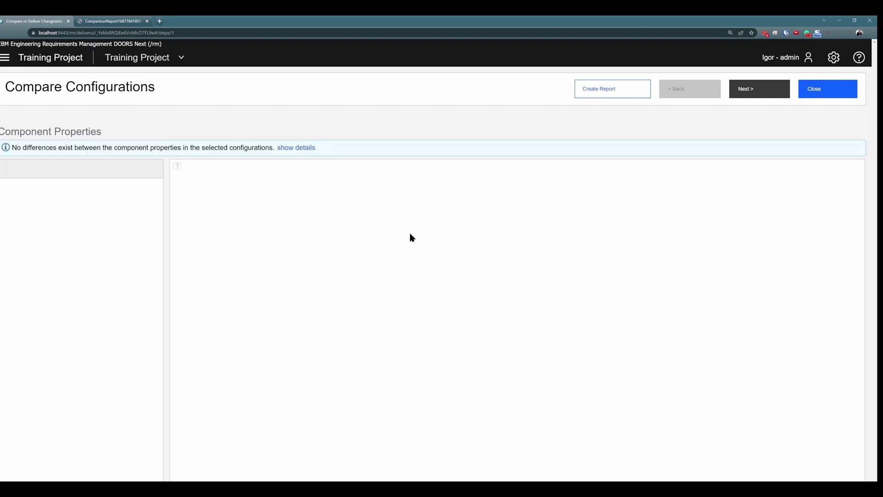
Review the folder differences and the artifacts found only in Second stream, and list the artifacts that differ in both configurations
{"action": "left_click", "coordinate": [759, 90]}
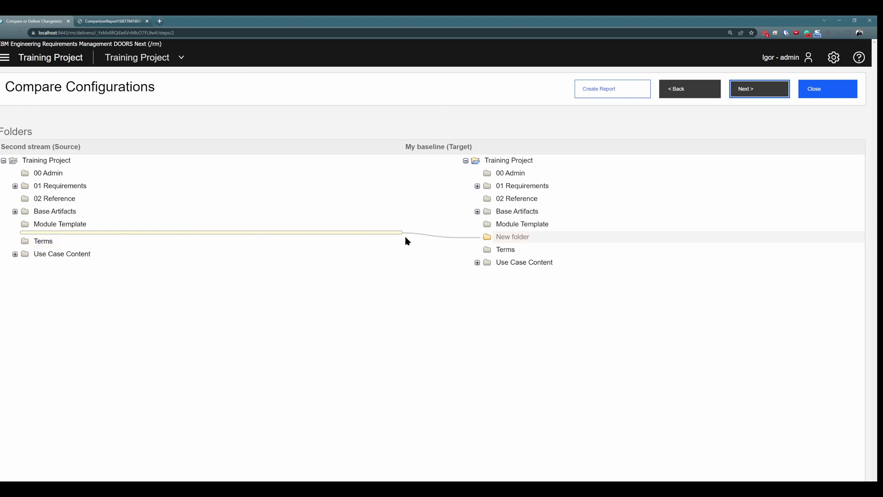
{"action": "left_click", "coordinate": [737, 87]}
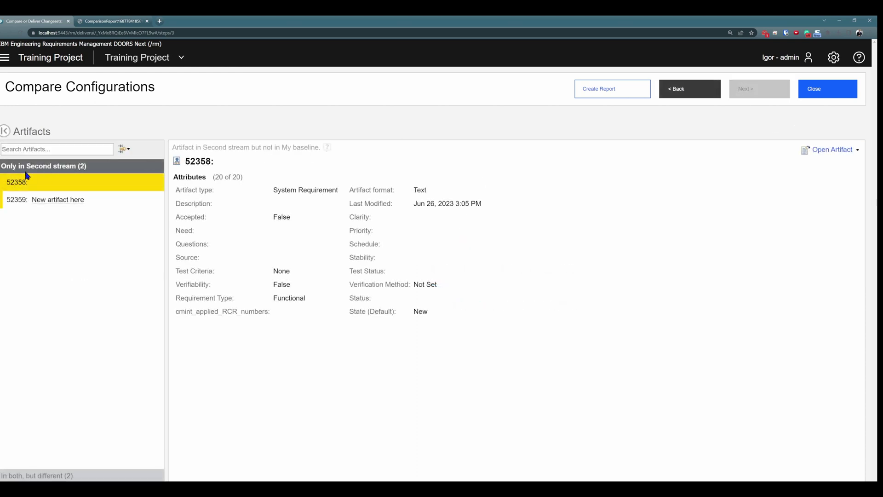
{"action": "left_click", "coordinate": [85, 201]}
{"action": "left_click", "coordinate": [95, 184]}
{"action": "left_click", "coordinate": [89, 199]}
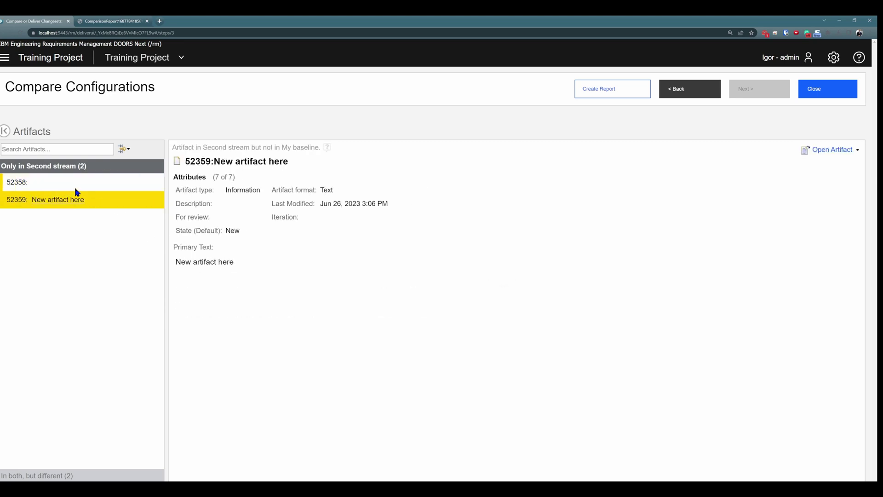
{"action": "left_click", "coordinate": [75, 186]}
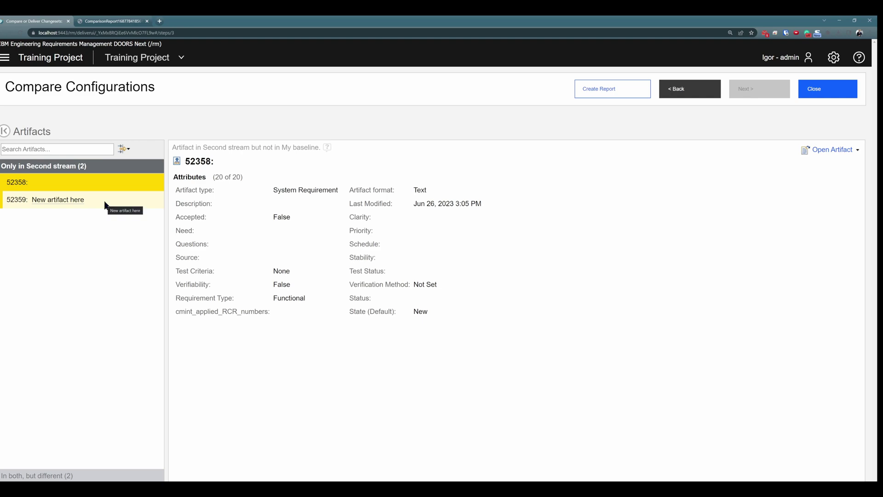
{"action": "left_click", "coordinate": [62, 475]}
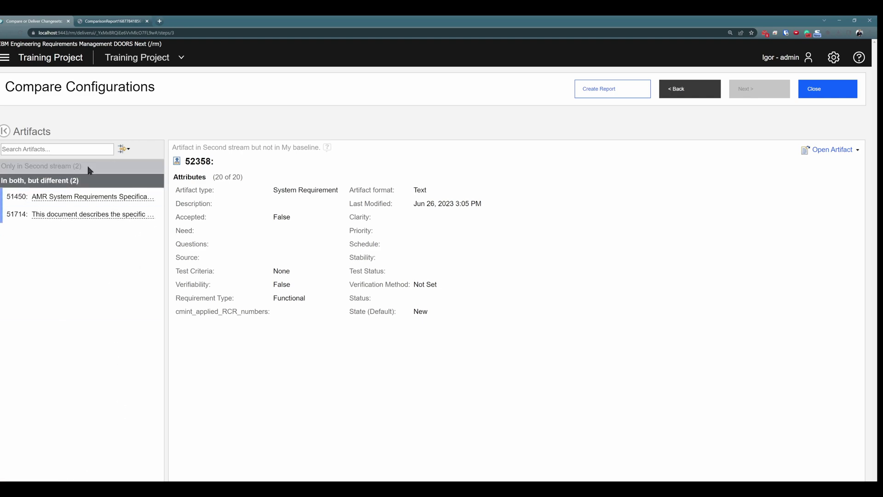
Examine the content differences in module 51450, AMR System Requirements Specification, between Second stream and My baseline, and close the comparison
{"action": "left_click", "coordinate": [85, 198]}
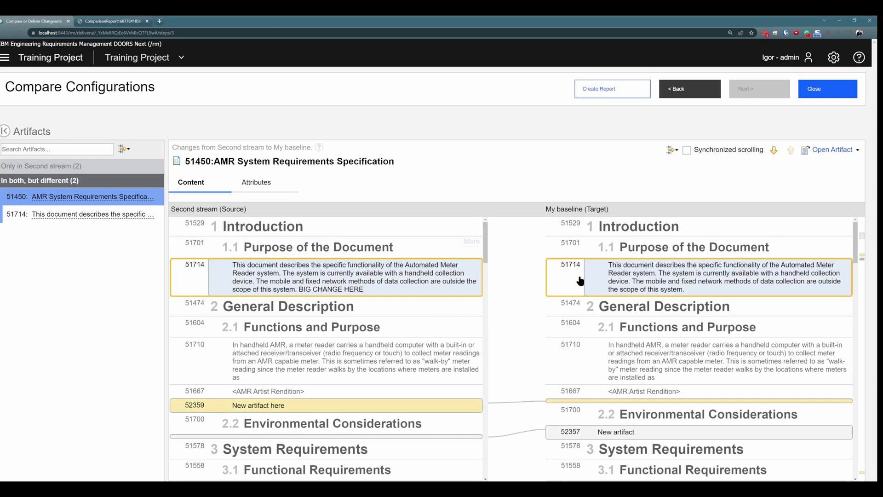
{"action": "scroll", "coordinate": [591, 294], "scroll_direction": "down", "scroll_amount": 1}
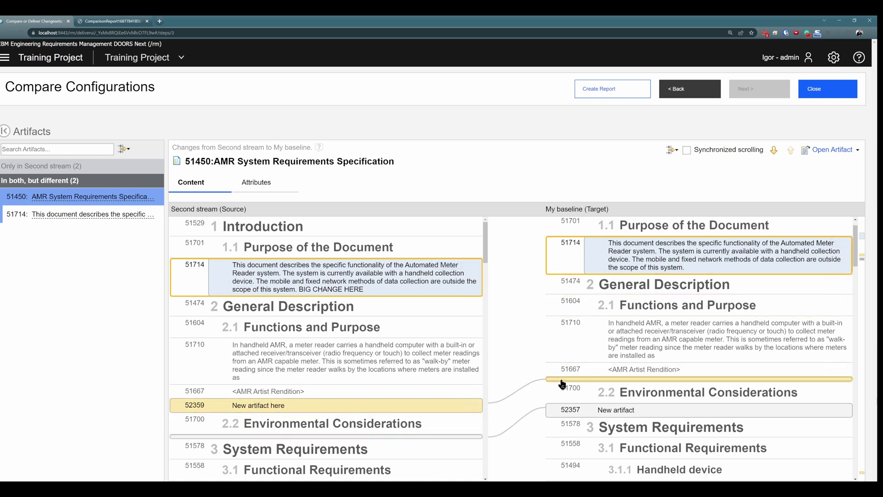
{"action": "scroll", "coordinate": [563, 385], "scroll_direction": "down", "scroll_amount": 1}
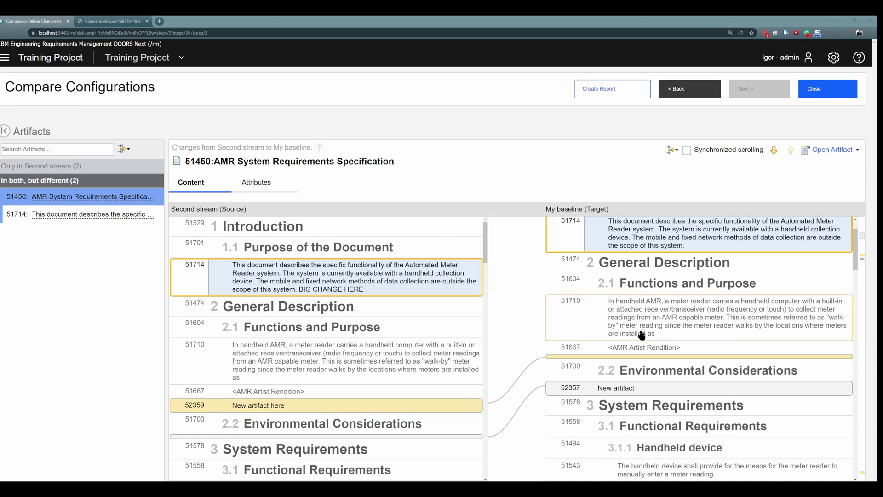
{"action": "left_click", "coordinate": [821, 89]}
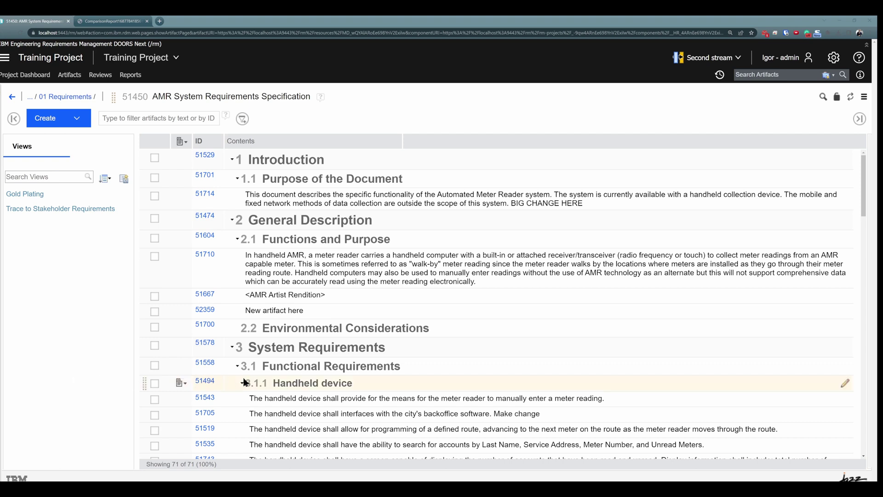
Open the details of the current stream, Second stream, and show the electronic signatures of its baseline "My baseline"
{"action": "left_click", "coordinate": [711, 57]}
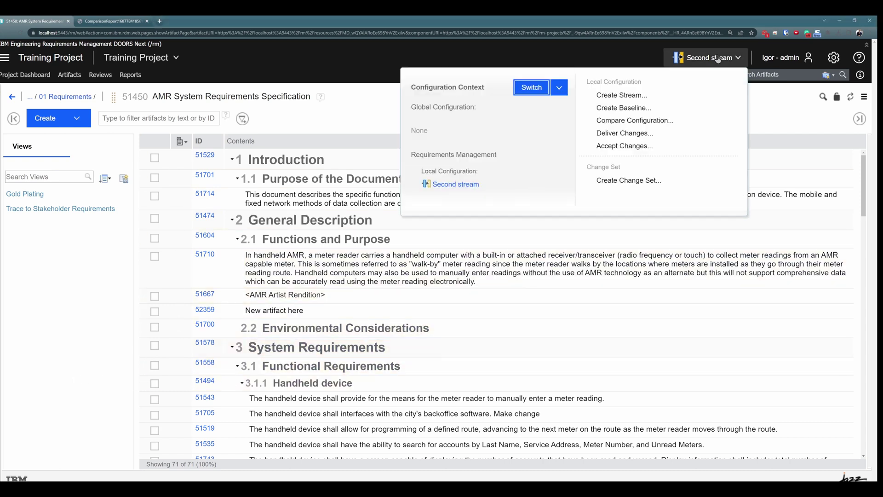
{"action": "left_click", "coordinate": [464, 185]}
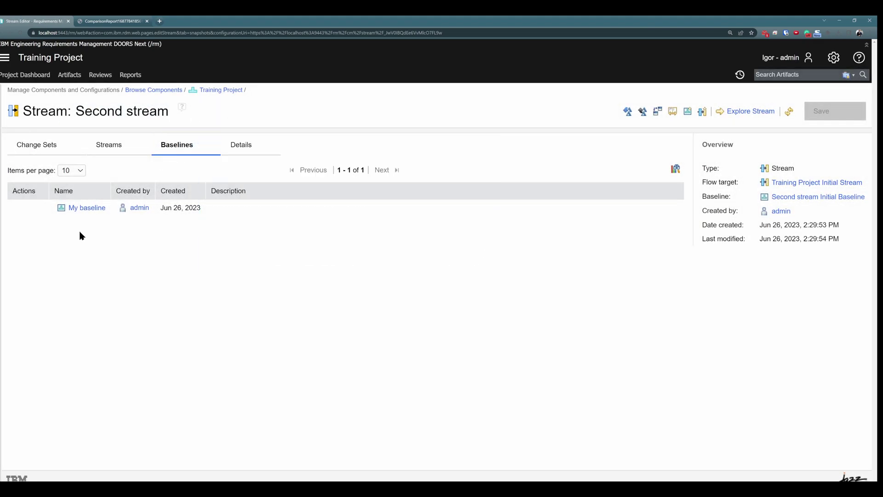
{"action": "left_click", "coordinate": [78, 209]}
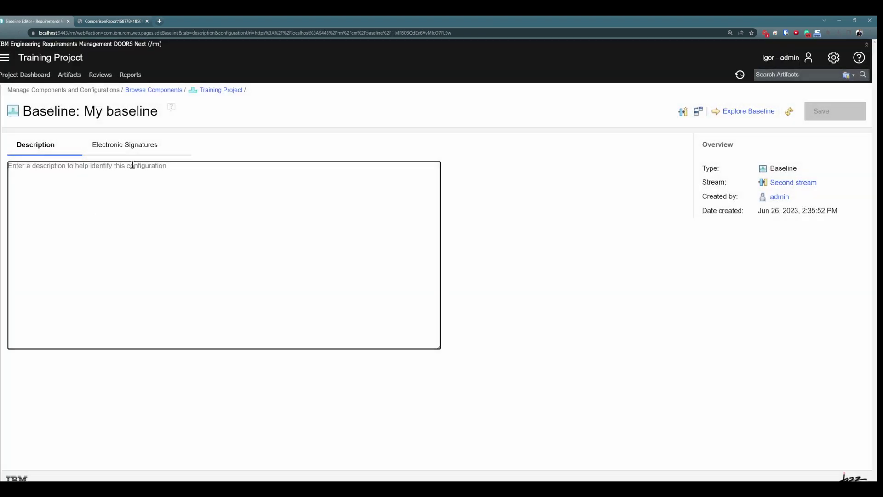
{"action": "left_click", "coordinate": [126, 145]}
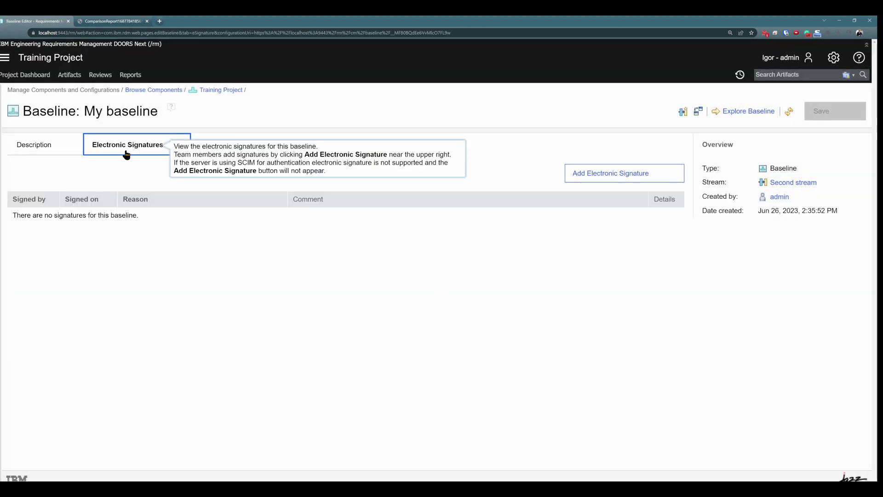
Add an electronic signature to the baseline with the prefilled credentials and the comment "Everything is fine" plus a sign-off with the signer's name
{"action": "left_click", "coordinate": [626, 177]}
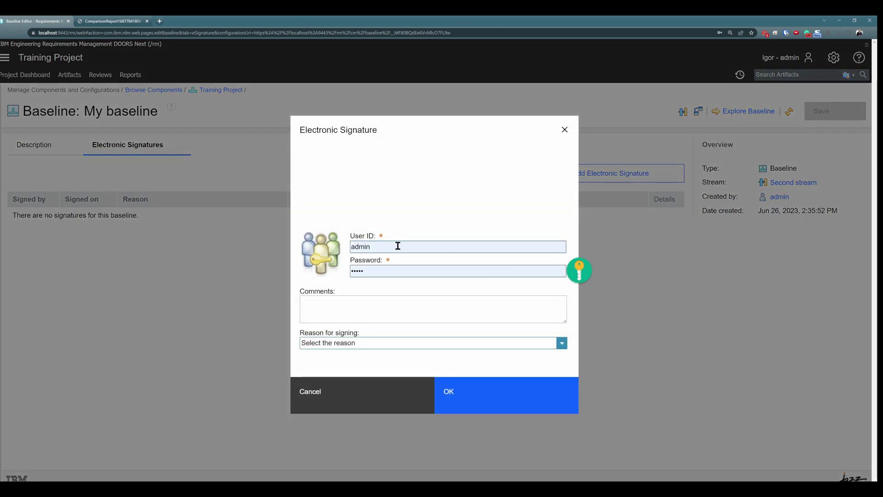
{"action": "left_click", "coordinate": [397, 247]}
{"action": "left_click", "coordinate": [423, 203]}
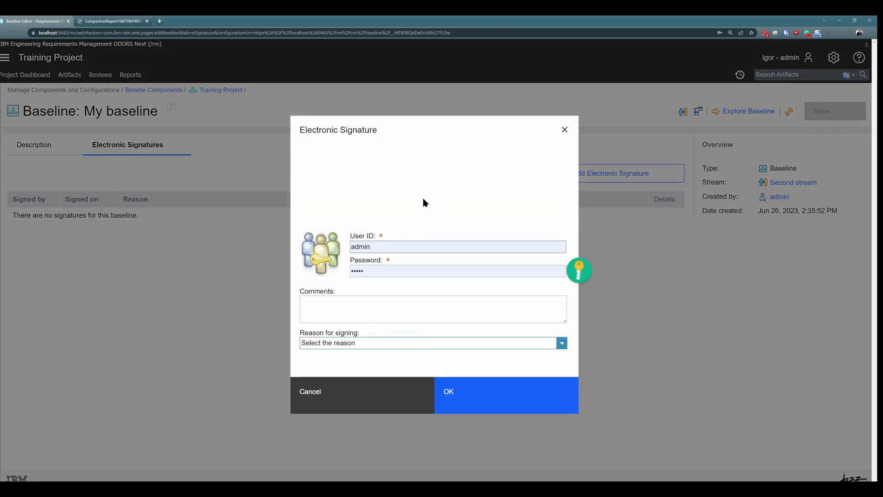
{"action": "left_click", "coordinate": [559, 346]}
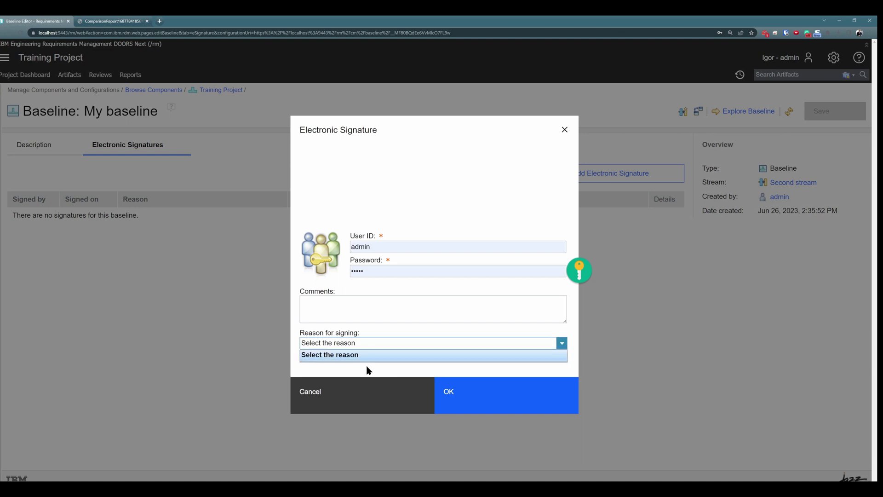
{"action": "left_click", "coordinate": [345, 305]}
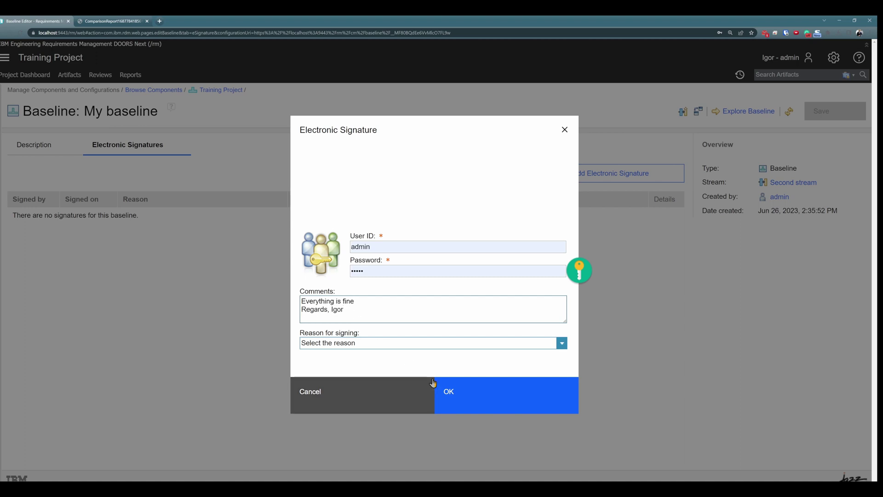
{"action": "left_click", "coordinate": [468, 398]}
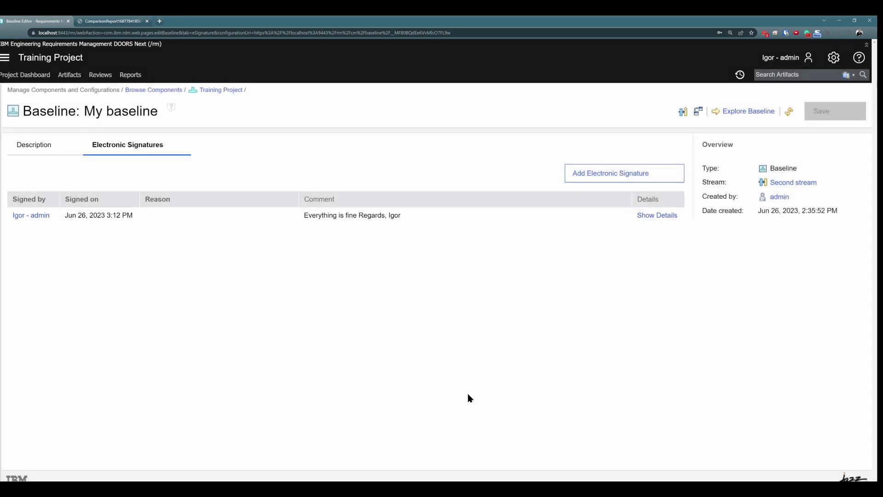